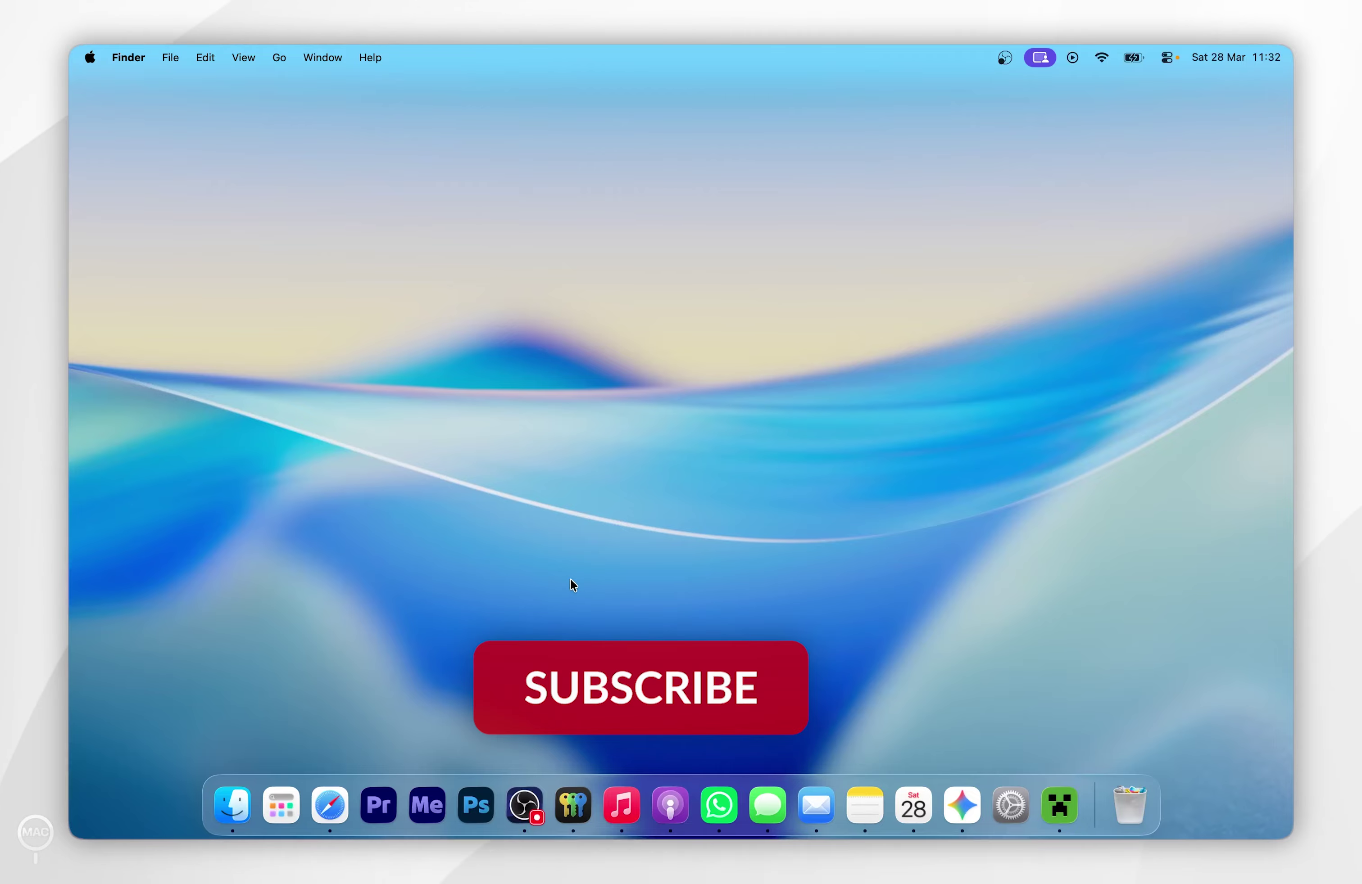
{"action": "left_click", "coordinate": [330, 805]}
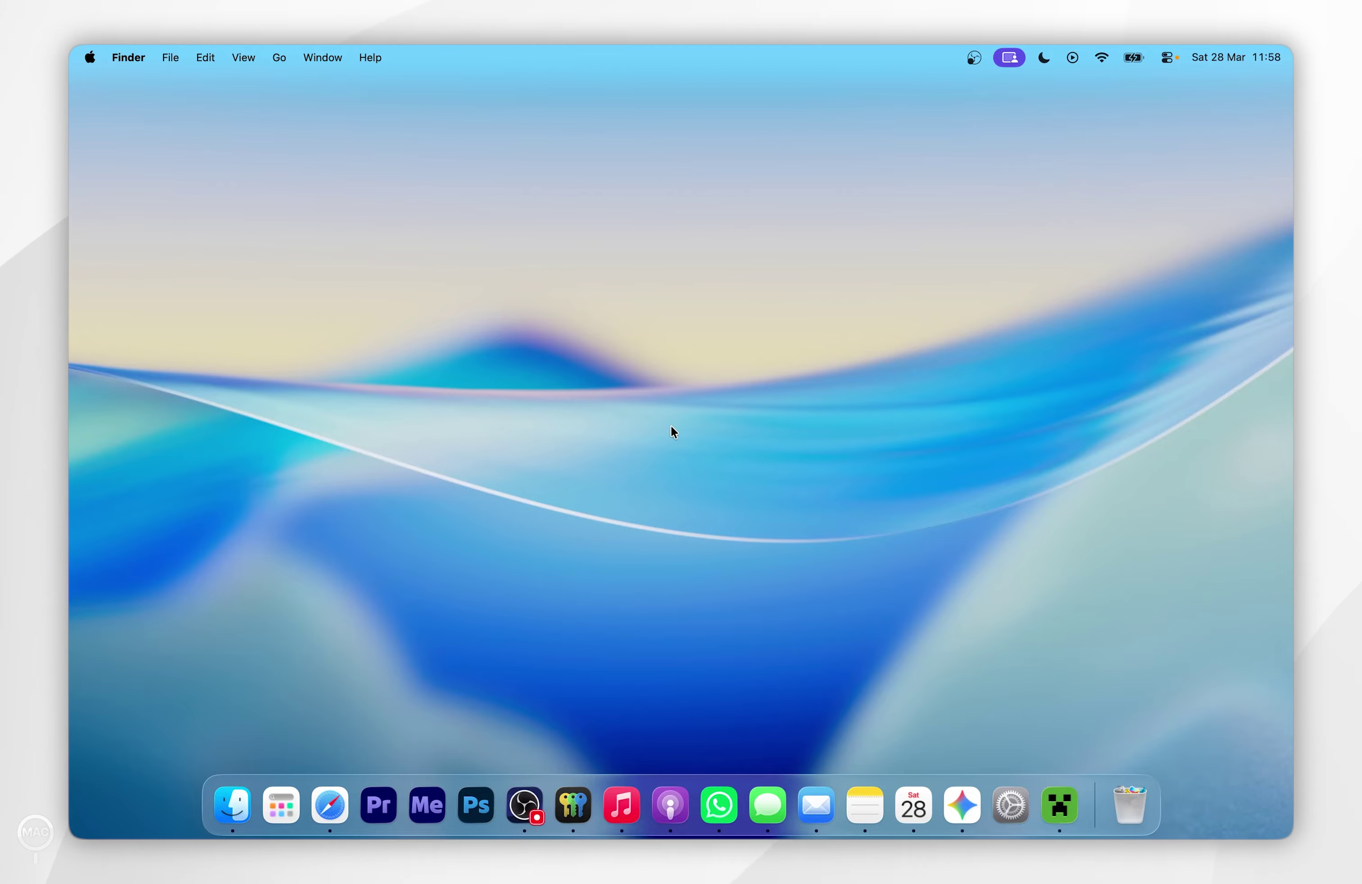
Step: Run Minecraft Java Edition's latest release 26.1 once from the Minecraft Launcher, and close both the game and the launcher
{"action": "left_click", "coordinate": [1059, 805]}
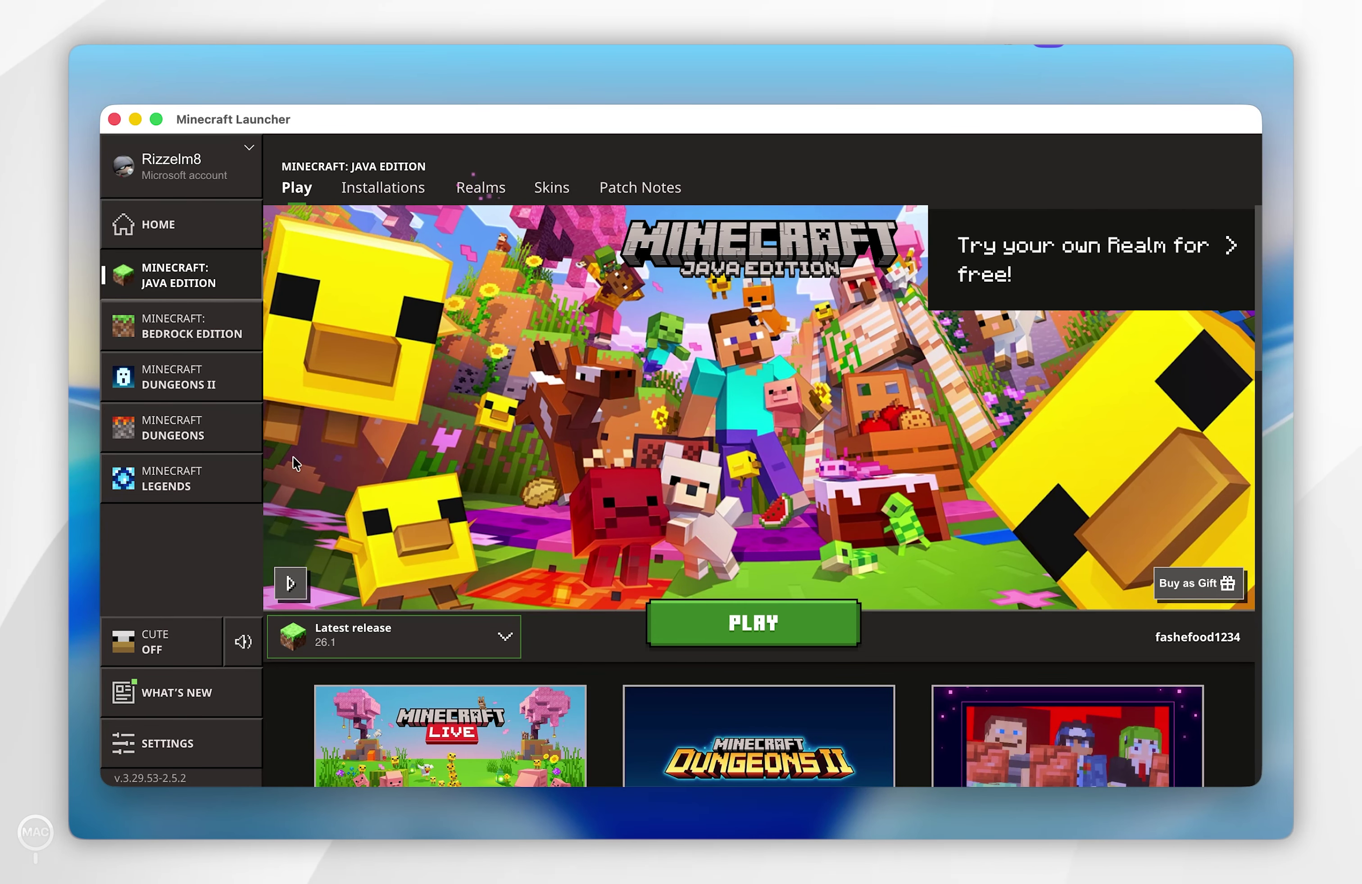
{"action": "left_click", "coordinate": [329, 655]}
{"action": "left_click", "coordinate": [350, 686]}
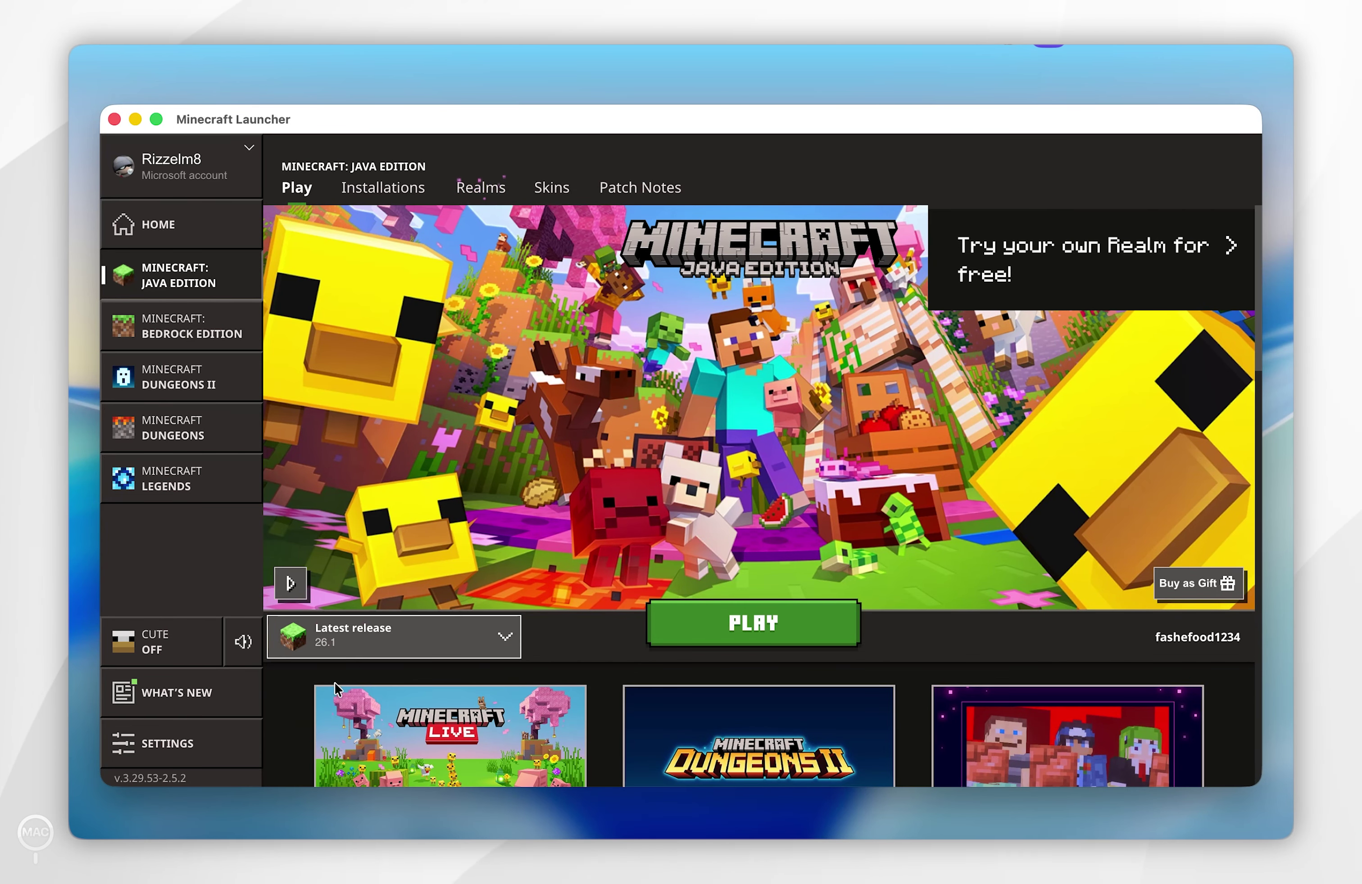
{"action": "left_click", "coordinate": [697, 629]}
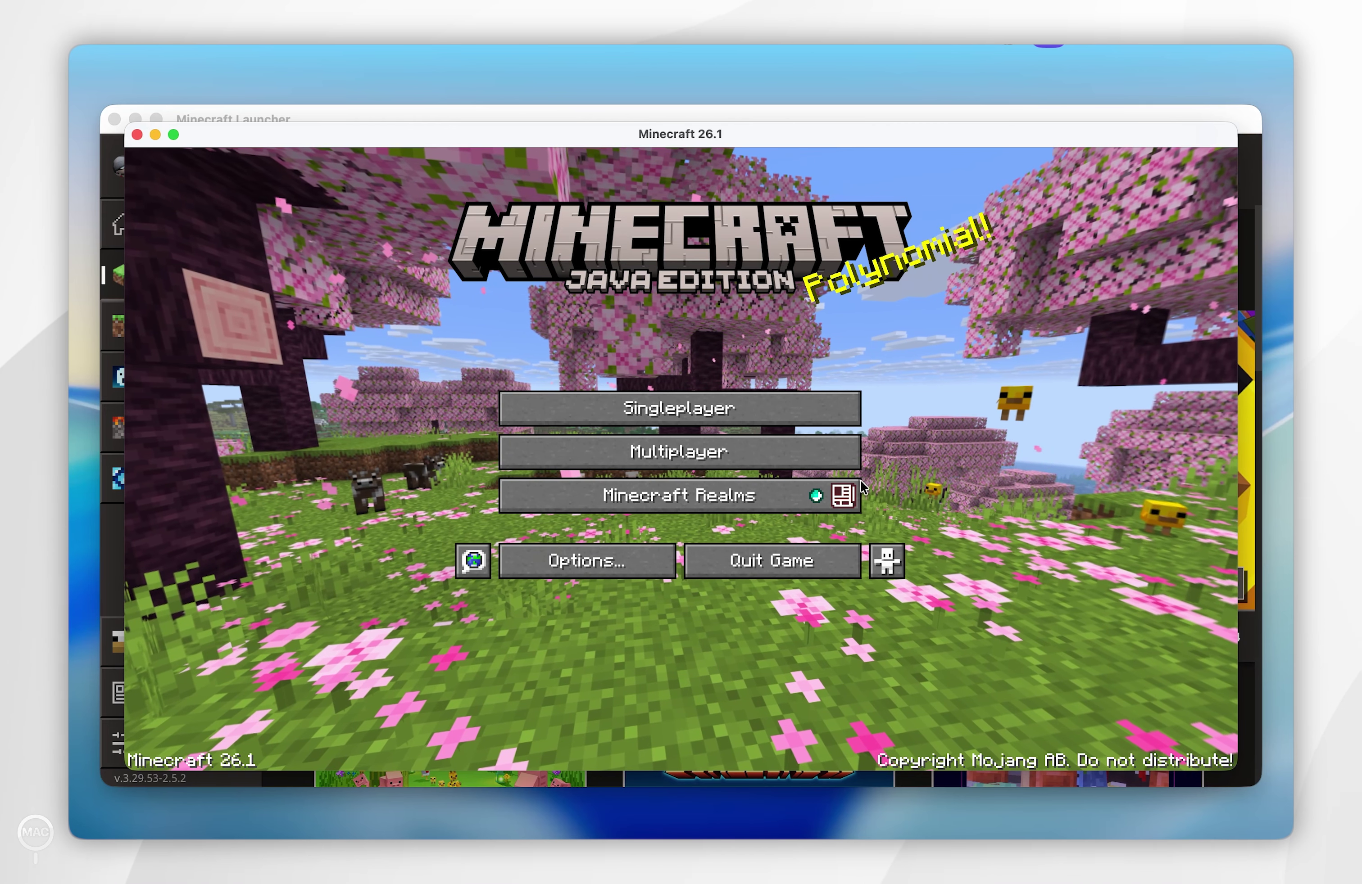
{"action": "left_click", "coordinate": [773, 554]}
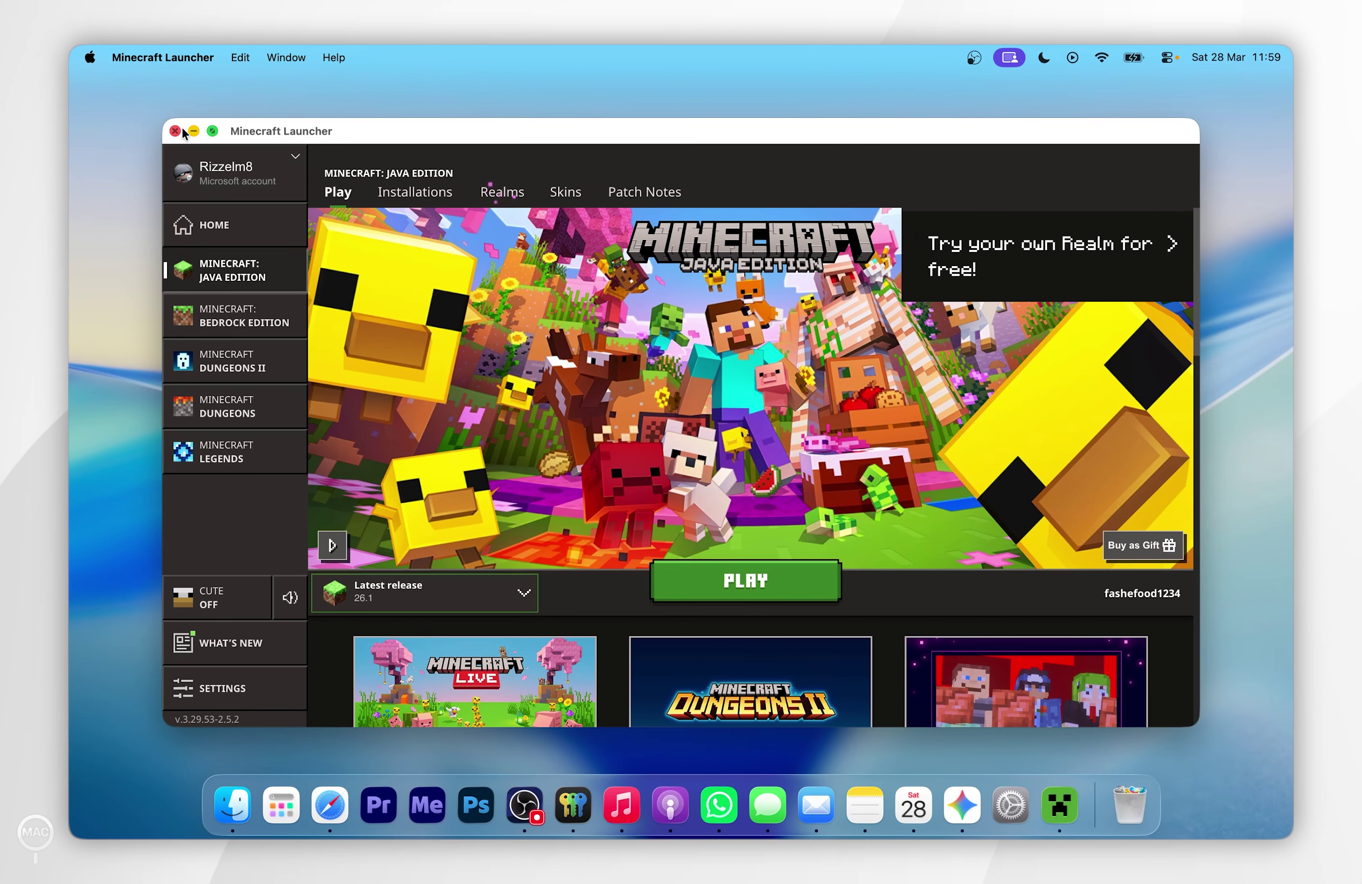
{"action": "left_click", "coordinate": [115, 119]}
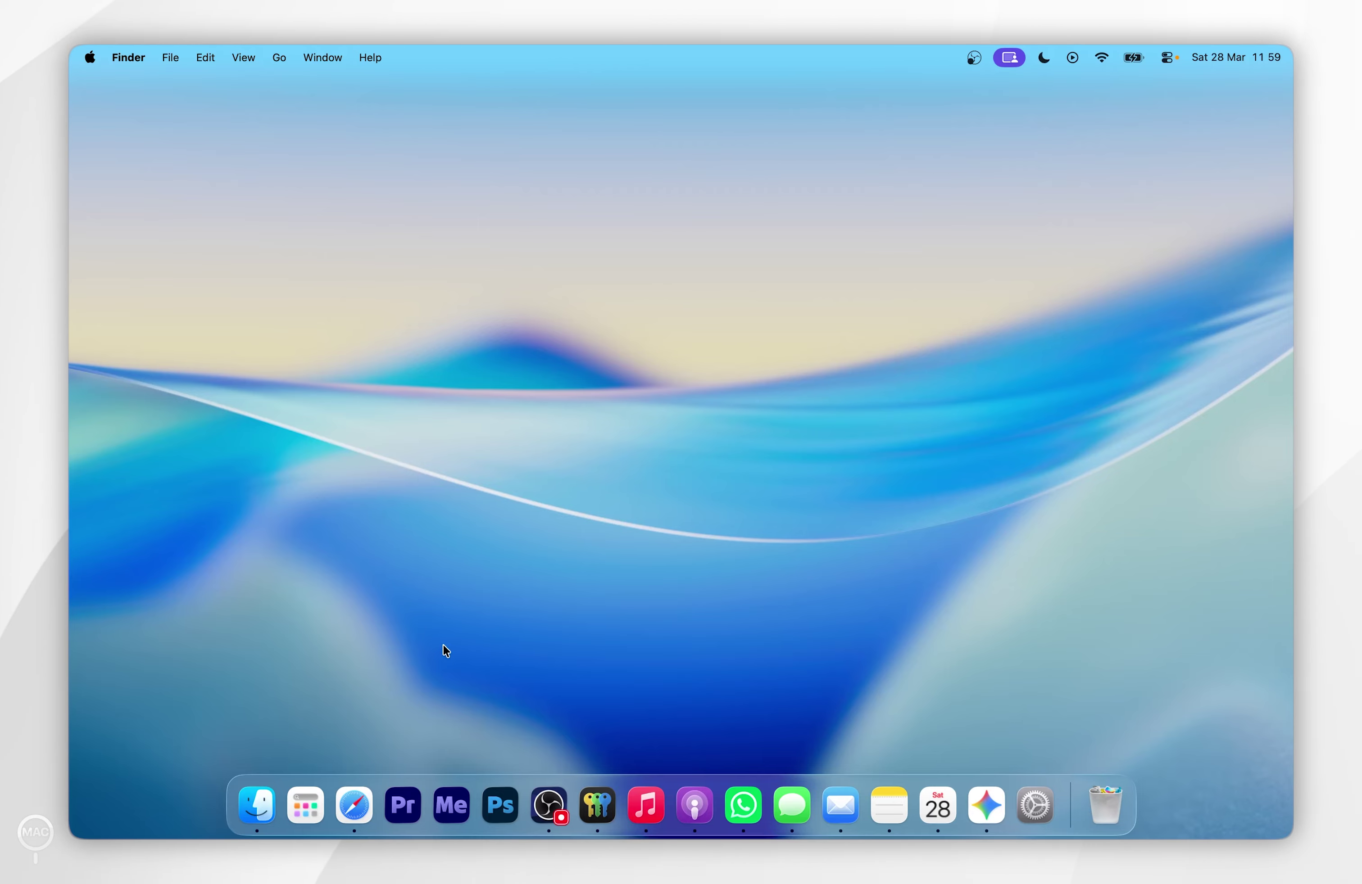
Step: Switch to Safari and download the universal Fabric installer fabric-installer-1.1.1.jar from fabricmc.net to the Desktop
{"action": "left_click", "coordinate": [362, 793]}
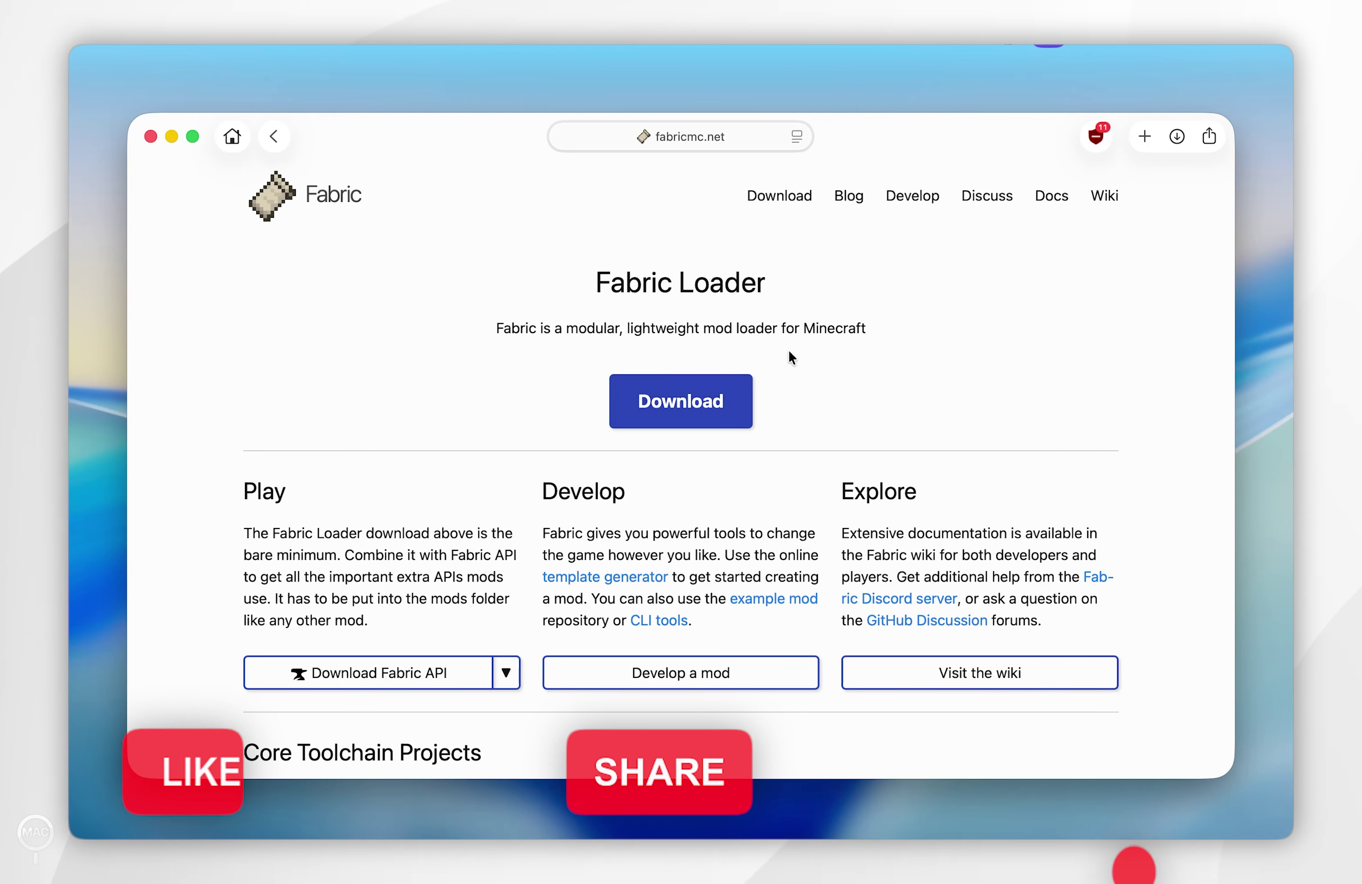
{"action": "left_click", "coordinate": [691, 402]}
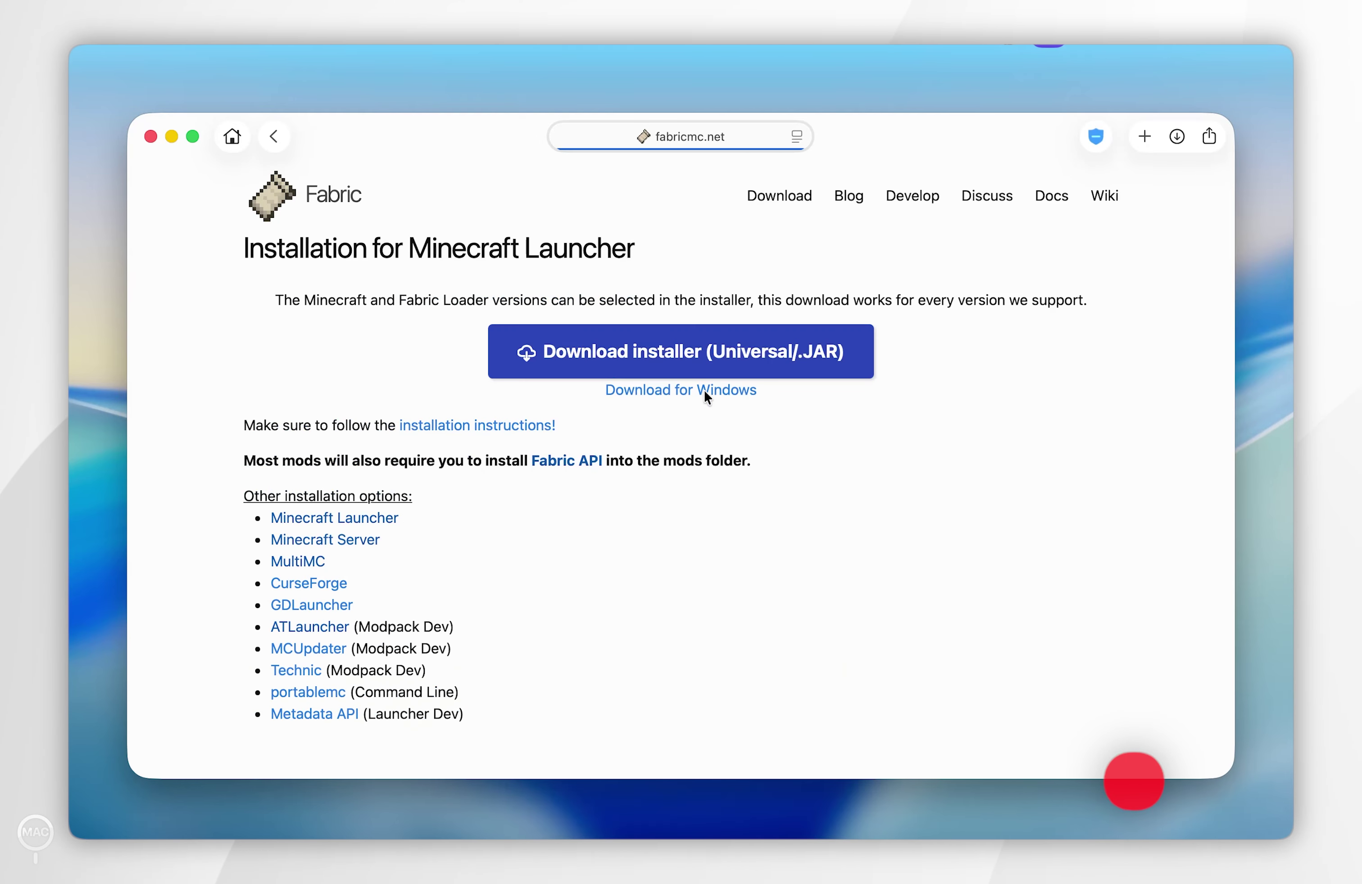
{"action": "left_click", "coordinate": [664, 356]}
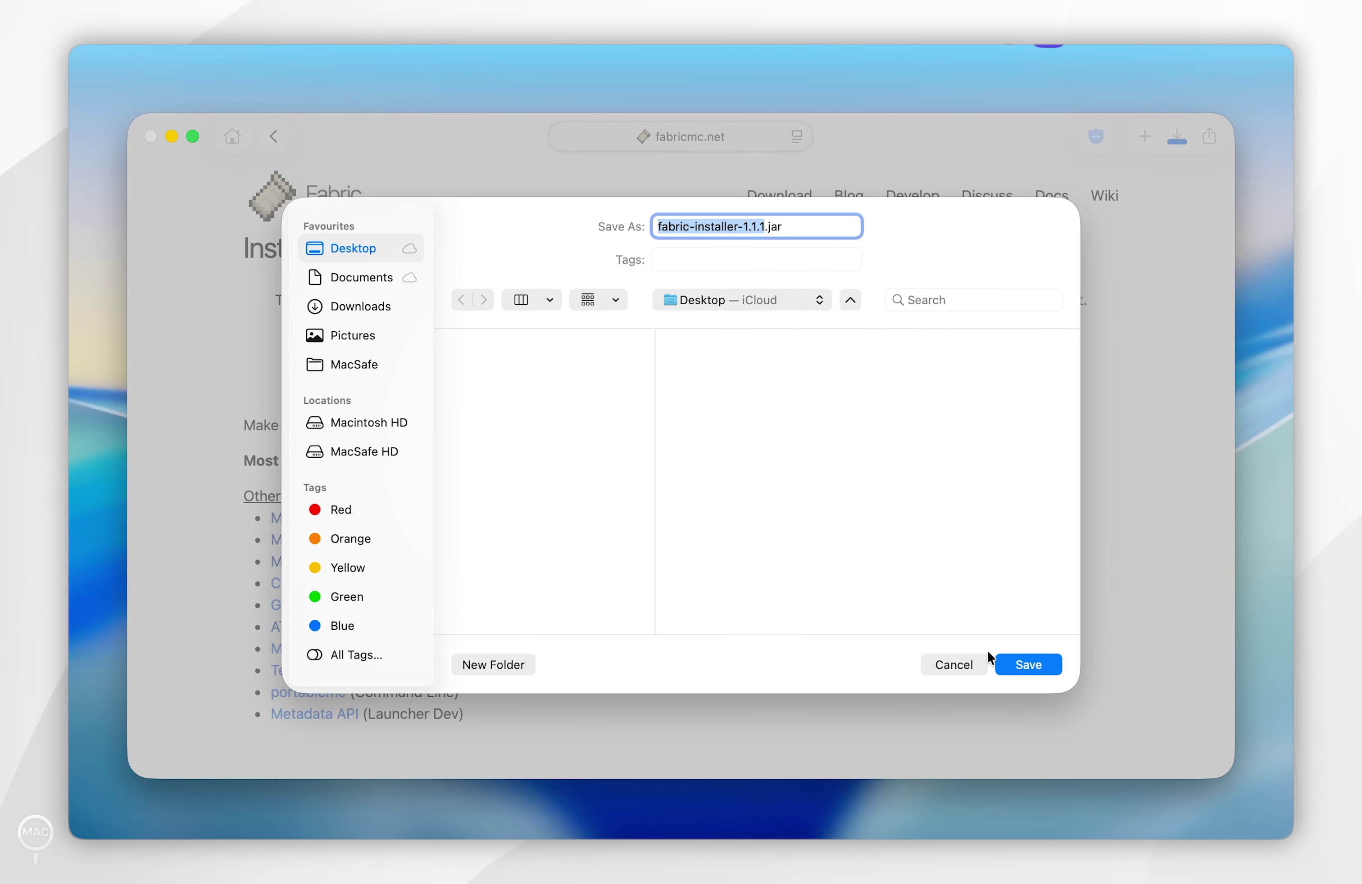
{"action": "left_click", "coordinate": [1011, 672]}
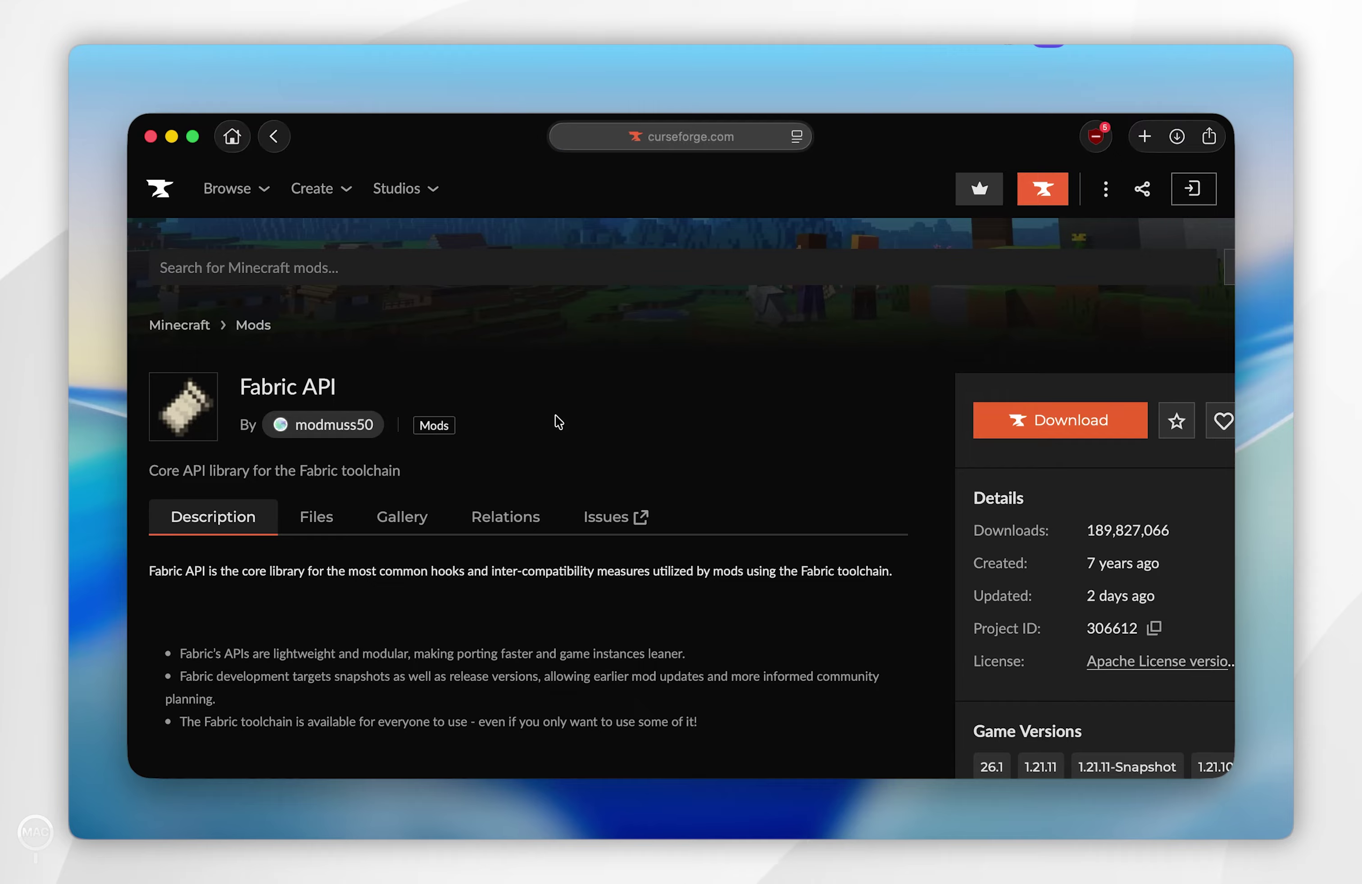
Step: Download the Fabric API 0.144.3+26.1 file for game version 26.1 from CurseForge and save it to the Desktop
{"action": "left_click", "coordinate": [316, 517]}
{"action": "scroll", "coordinate": [685, 468], "scroll_direction": "down", "scroll_amount": 6}
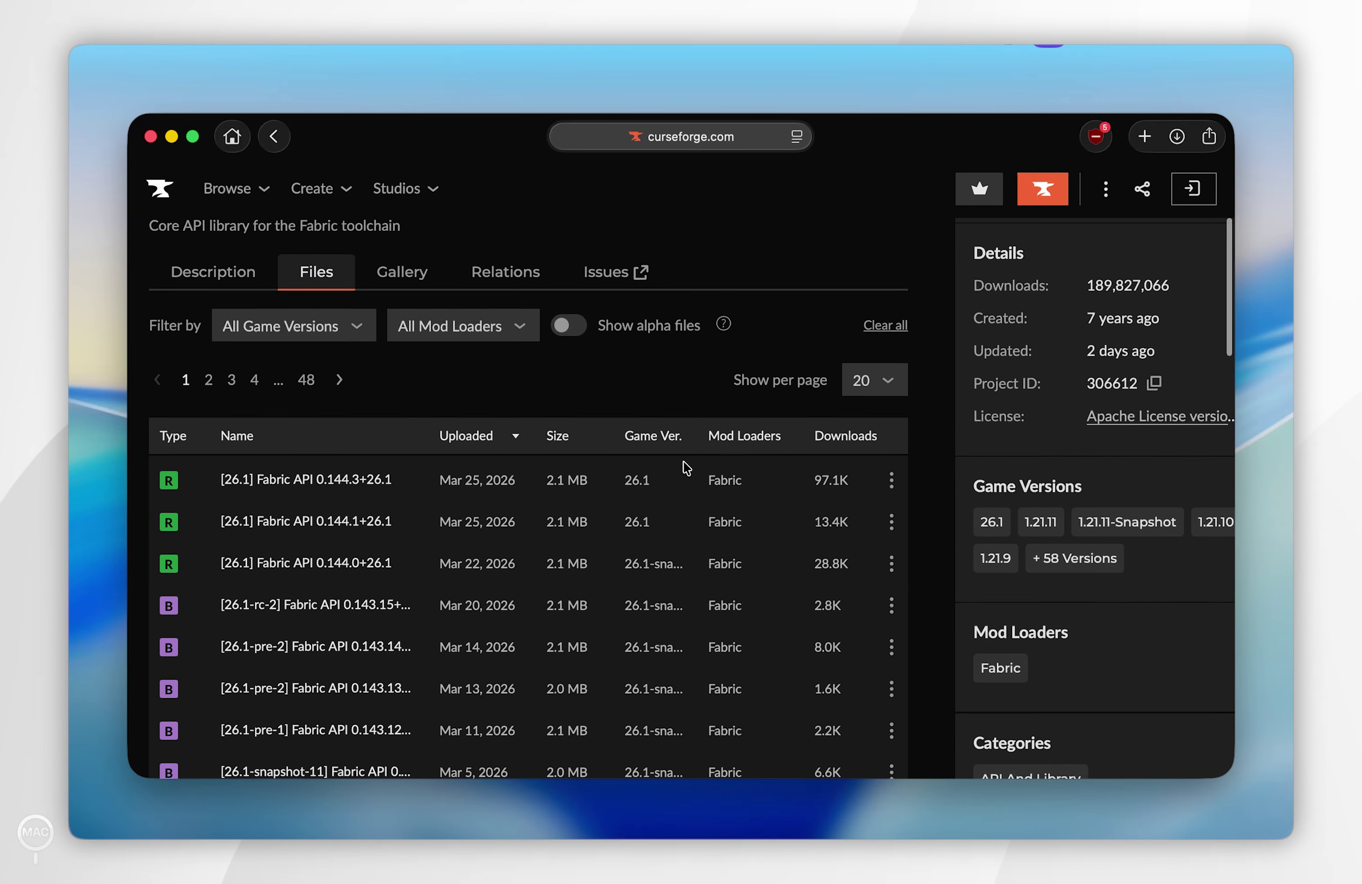
{"action": "scroll", "coordinate": [685, 467], "scroll_direction": "down", "scroll_amount": 1}
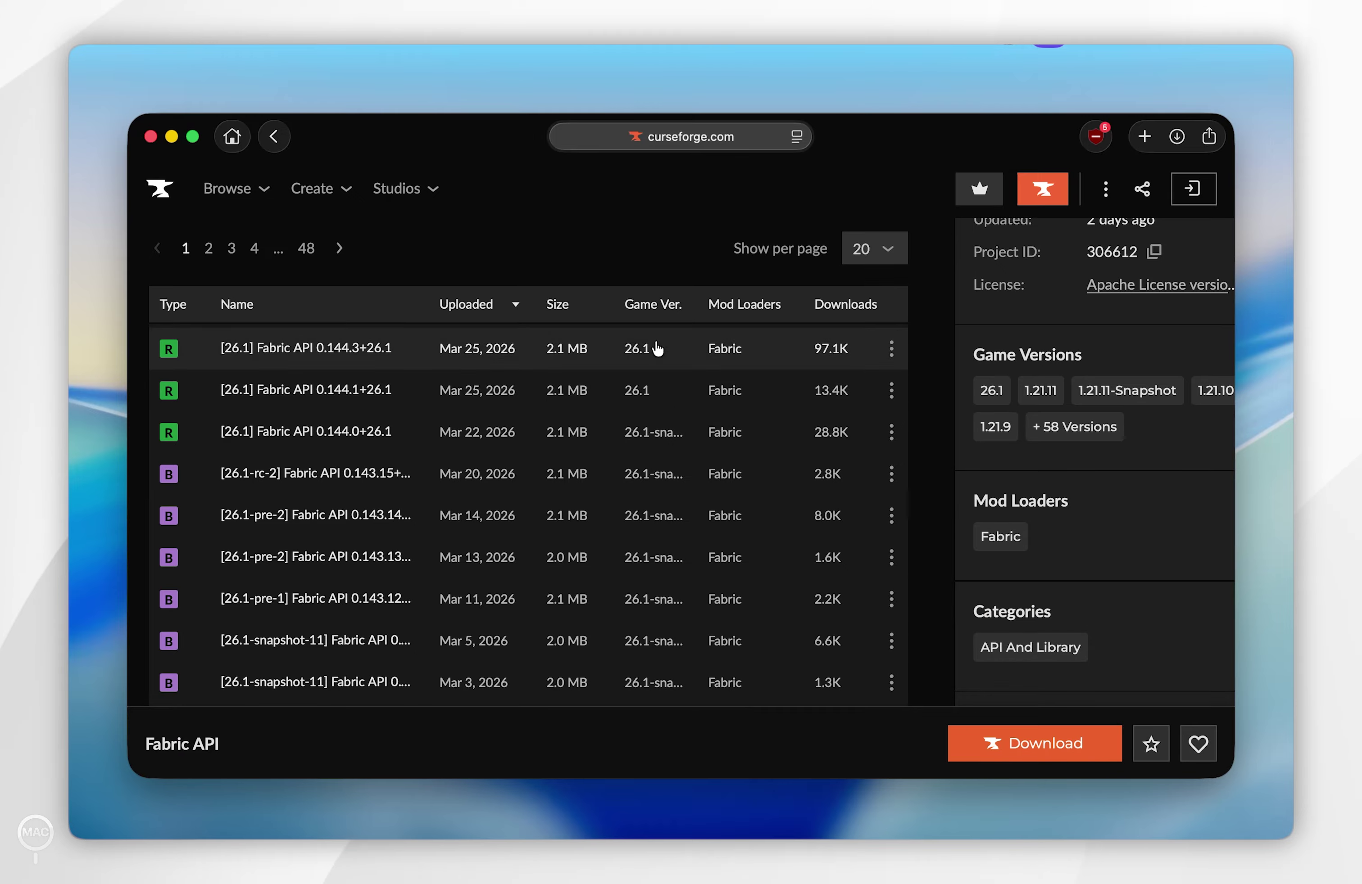
{"action": "left_click", "coordinate": [631, 350]}
{"action": "scroll", "coordinate": [631, 351], "scroll_direction": "up", "scroll_amount": 7}
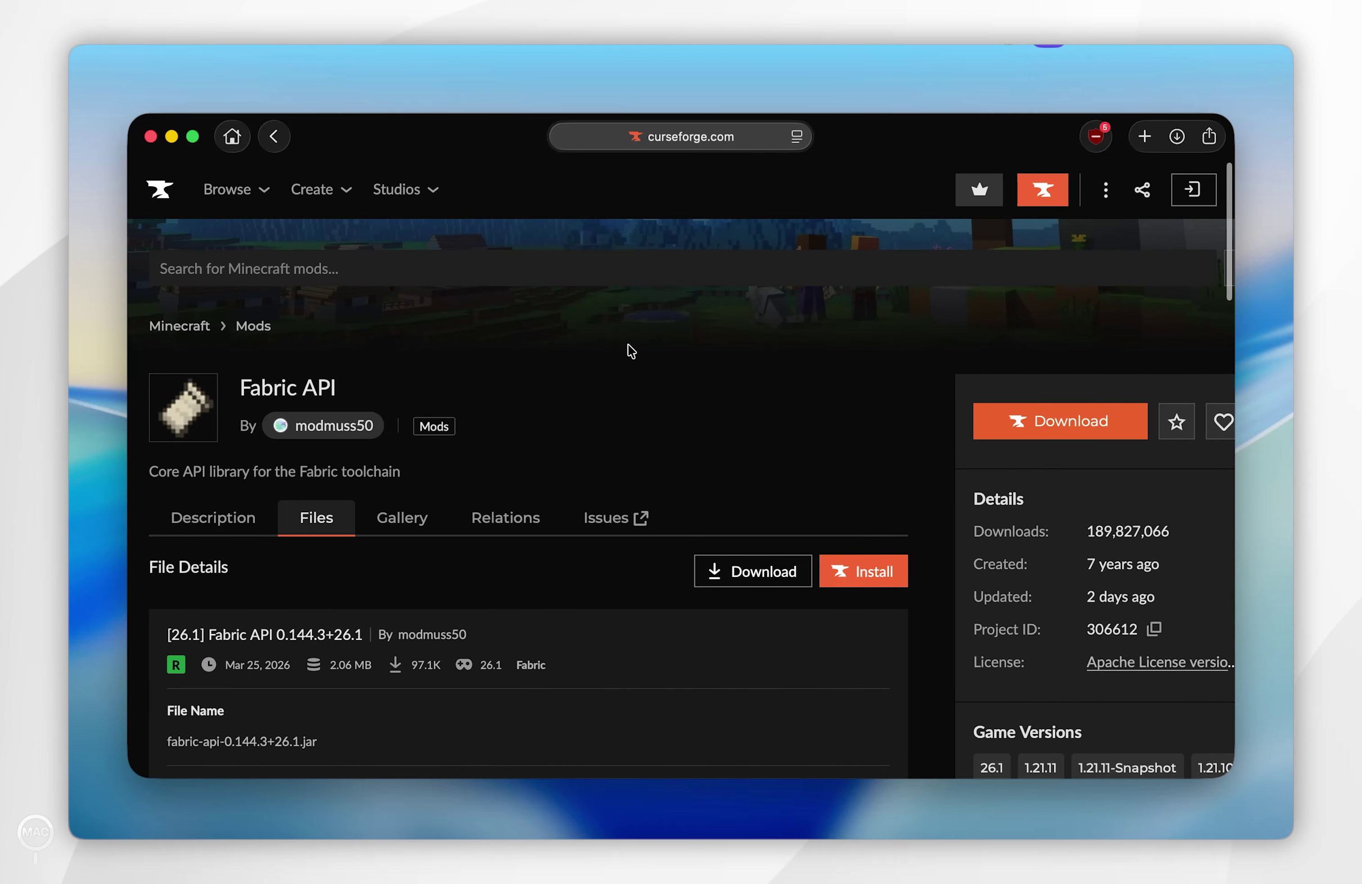
{"action": "left_click", "coordinate": [756, 574]}
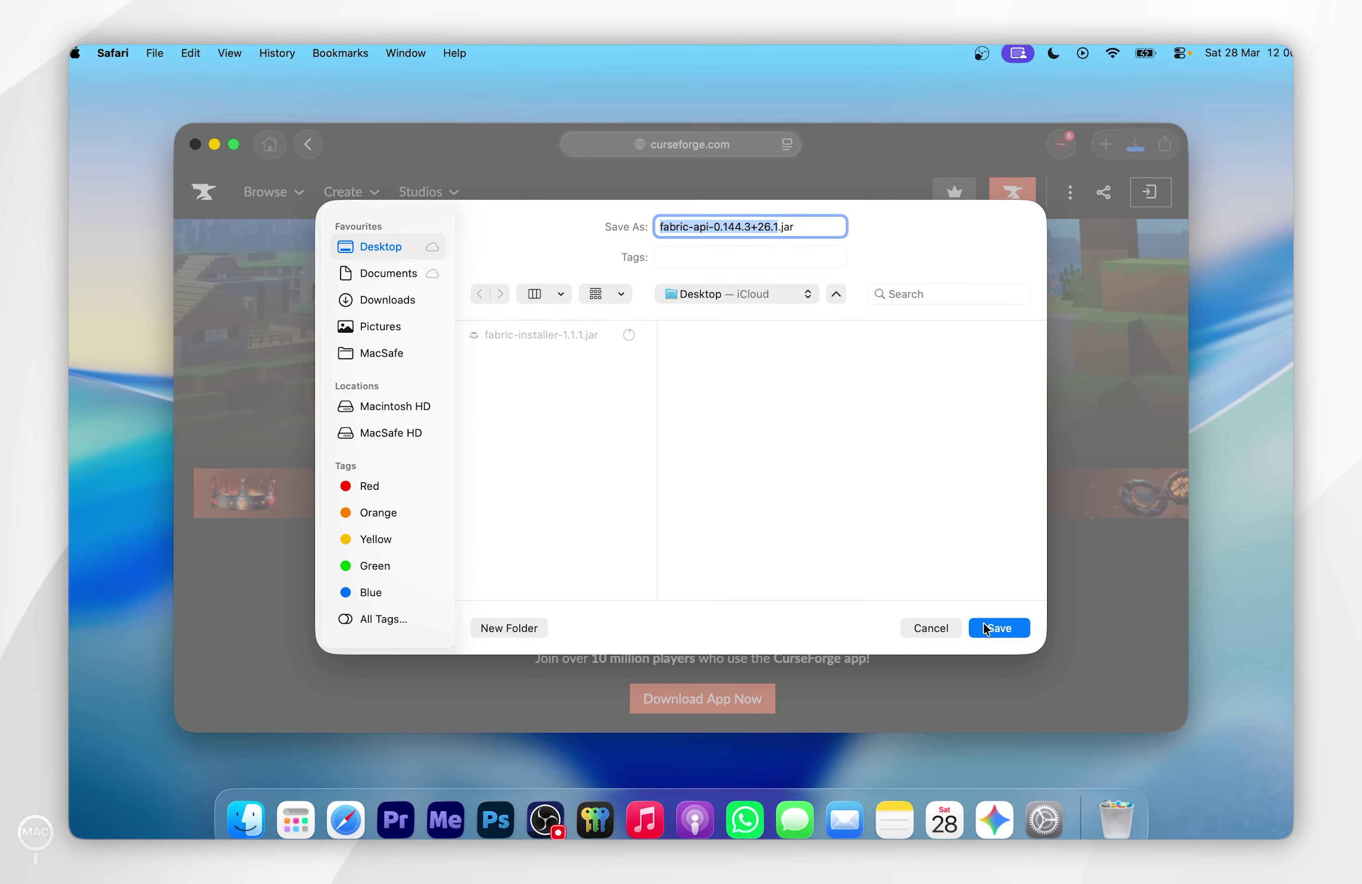
{"action": "left_click", "coordinate": [977, 620]}
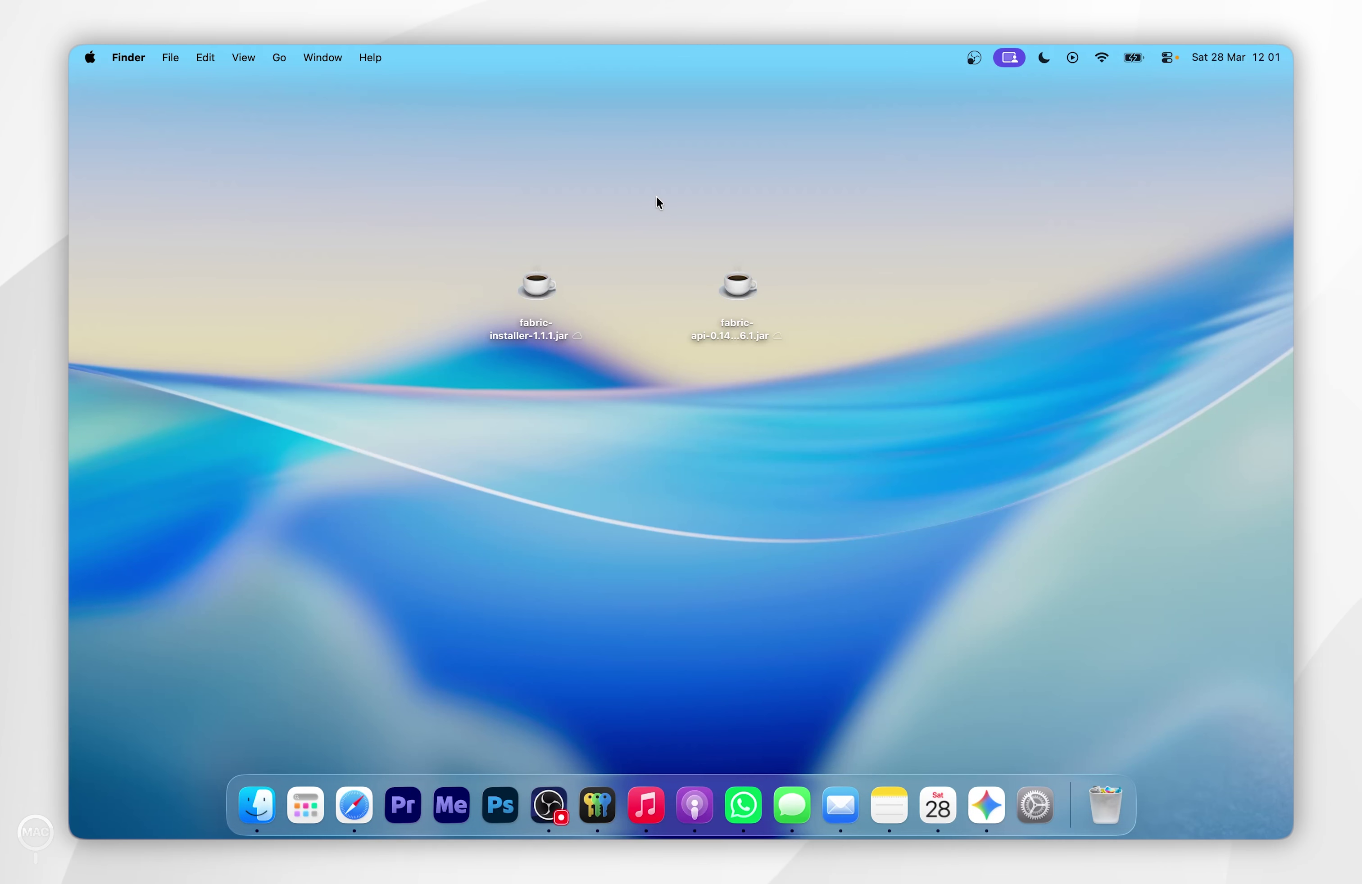
{"action": "left_click_drag", "start_coordinate": [656, 198], "coordinate": [500, 336]}
{"action": "left_click_drag", "start_coordinate": [630, 205], "coordinate": [775, 345]}
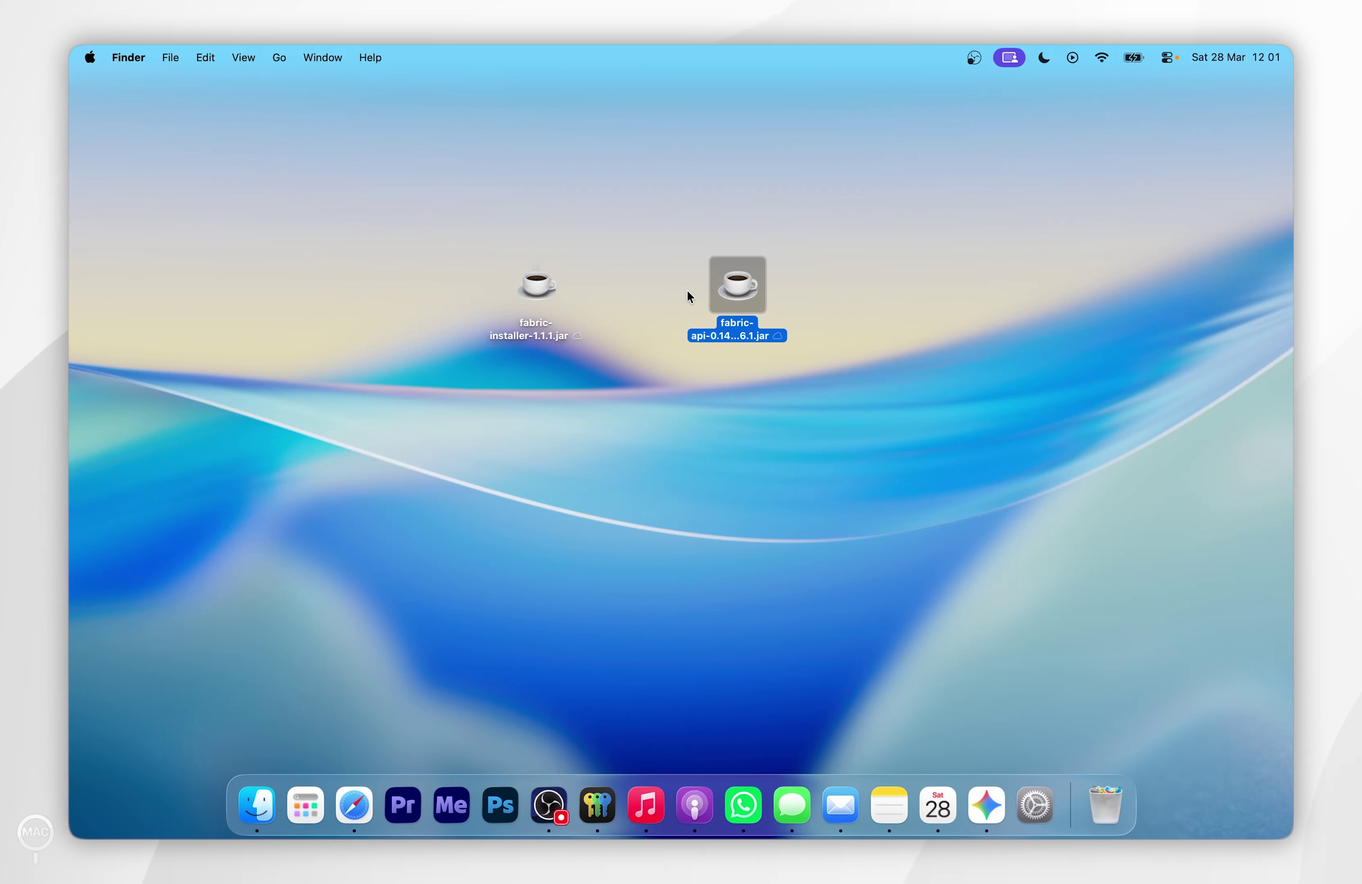
{"action": "left_click", "coordinate": [643, 282]}
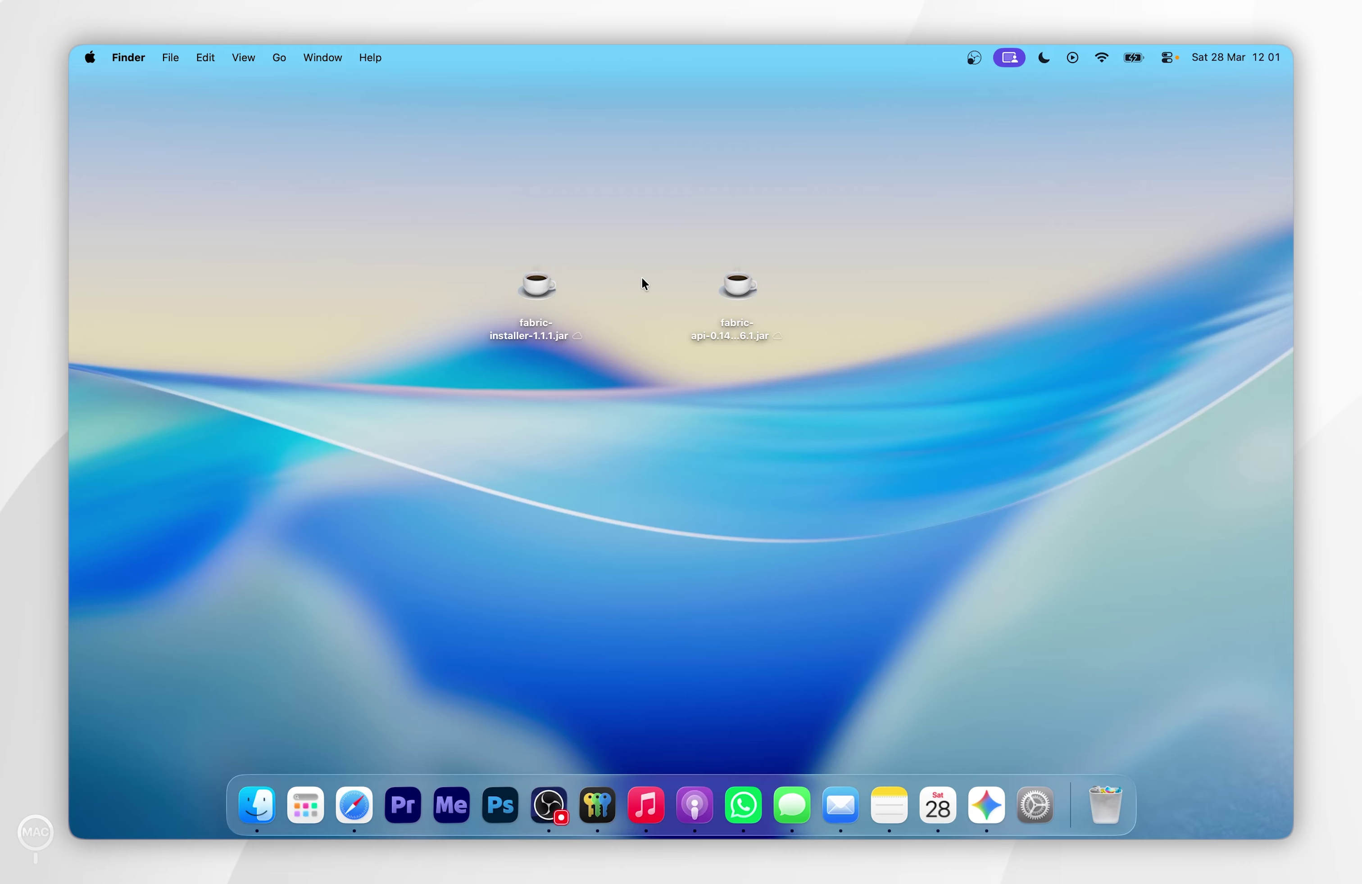
Step: Switch to Safari and open the Sodium mod's page from Modrinth's mod listing
{"action": "left_click", "coordinate": [354, 805]}
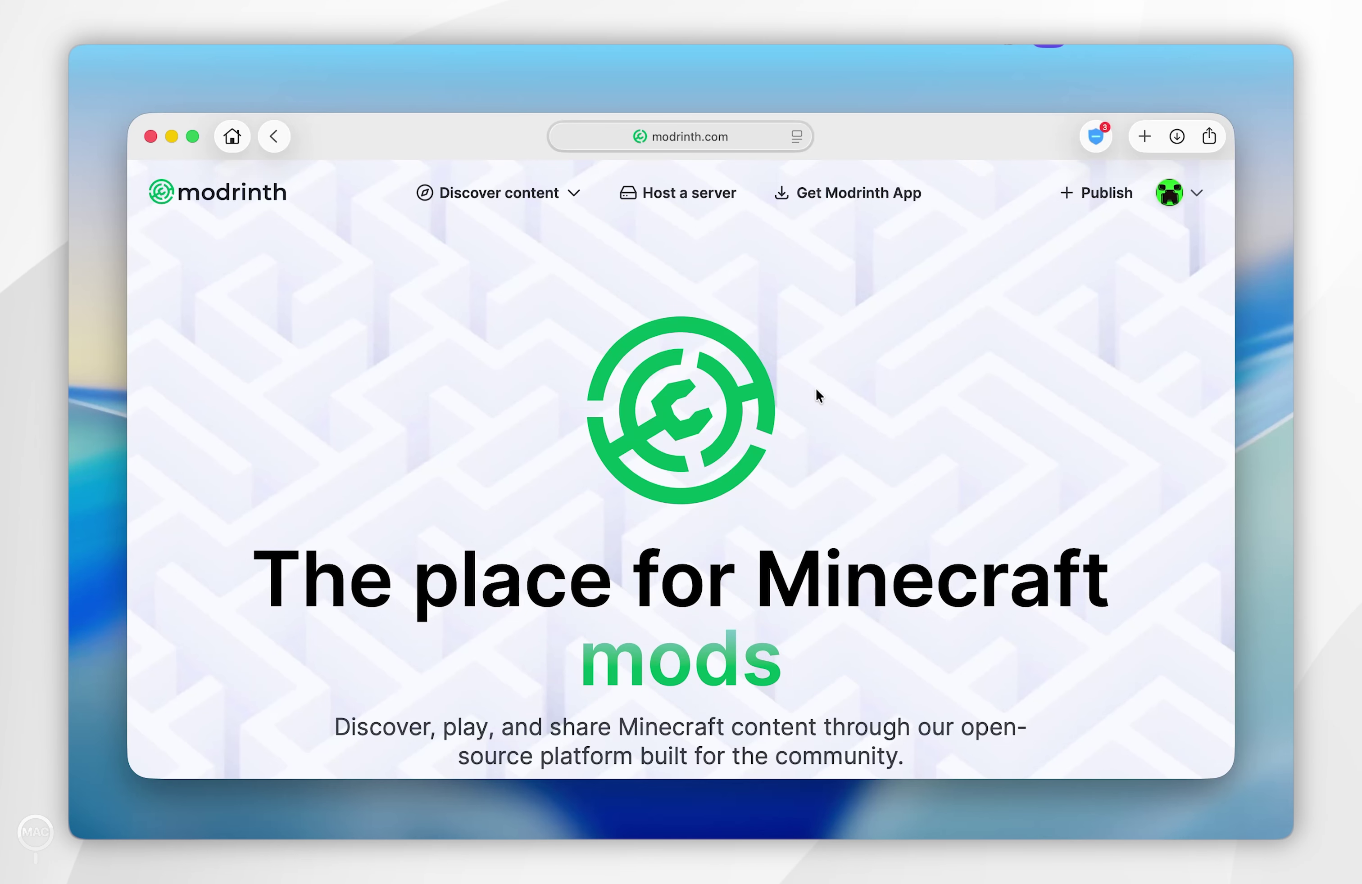
{"action": "scroll", "coordinate": [815, 391], "scroll_direction": "down", "scroll_amount": 5}
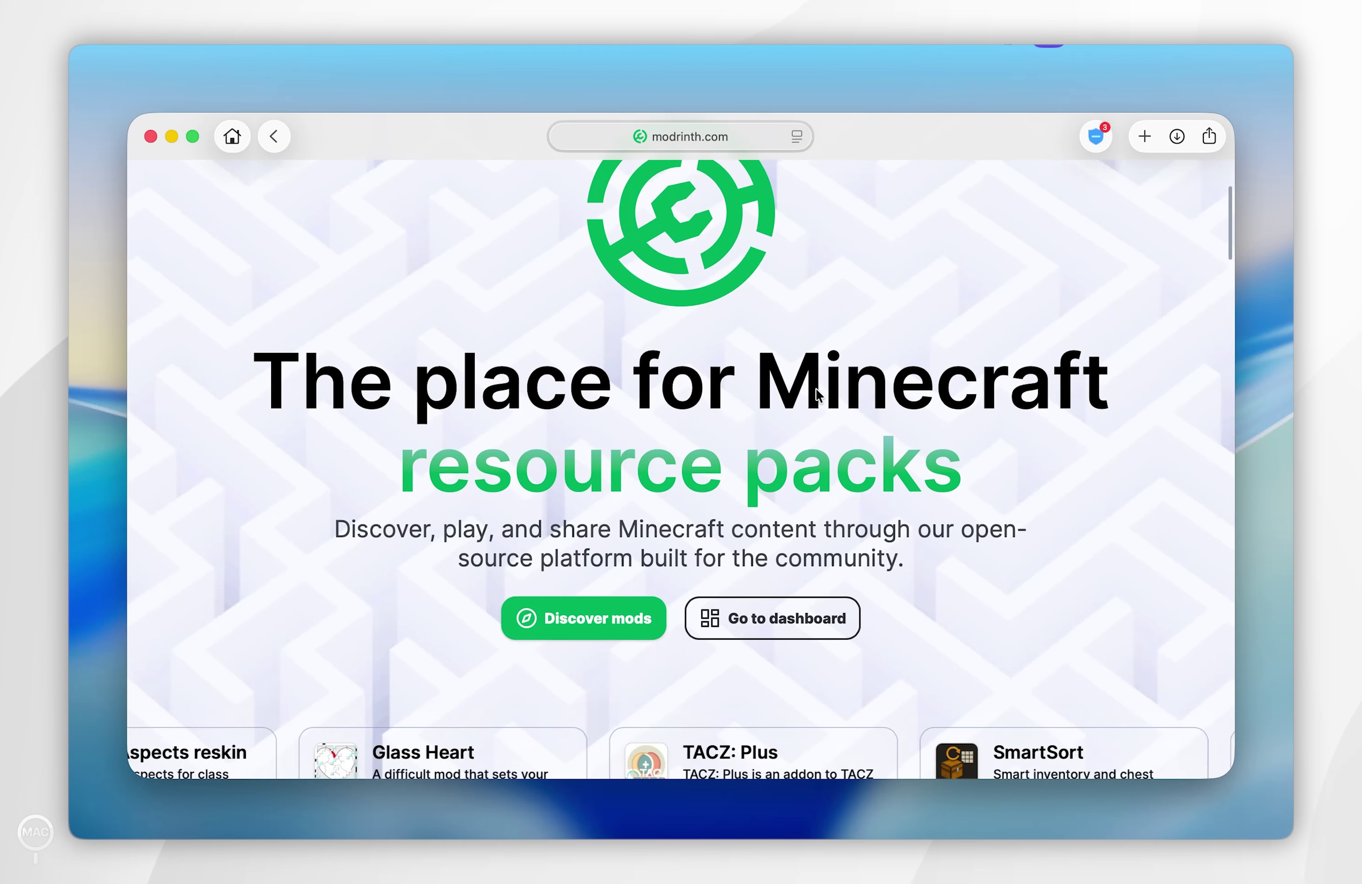
{"action": "left_click", "coordinate": [584, 508]}
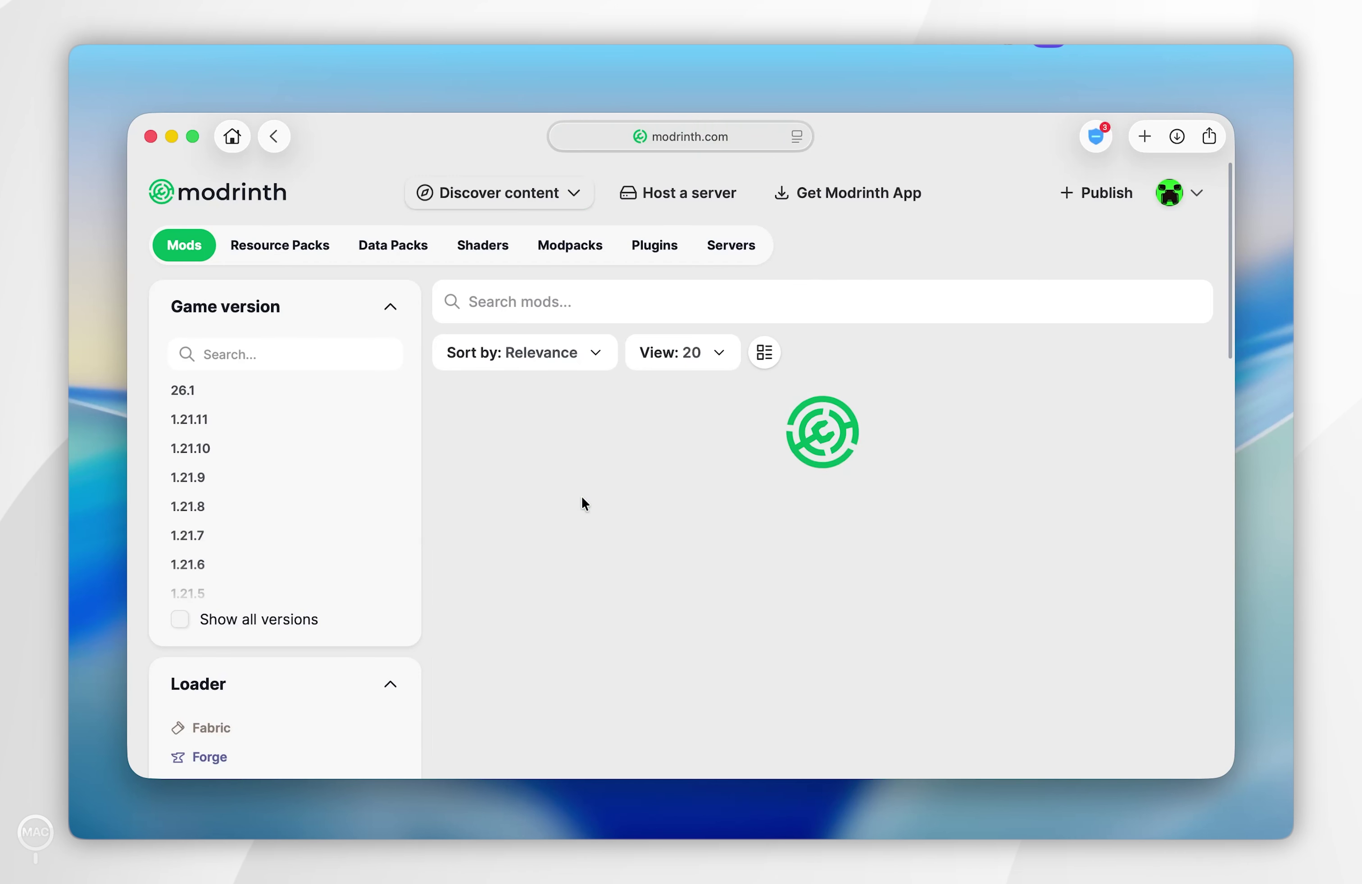
{"action": "scroll", "coordinate": [826, 519], "scroll_direction": "down", "scroll_amount": 2}
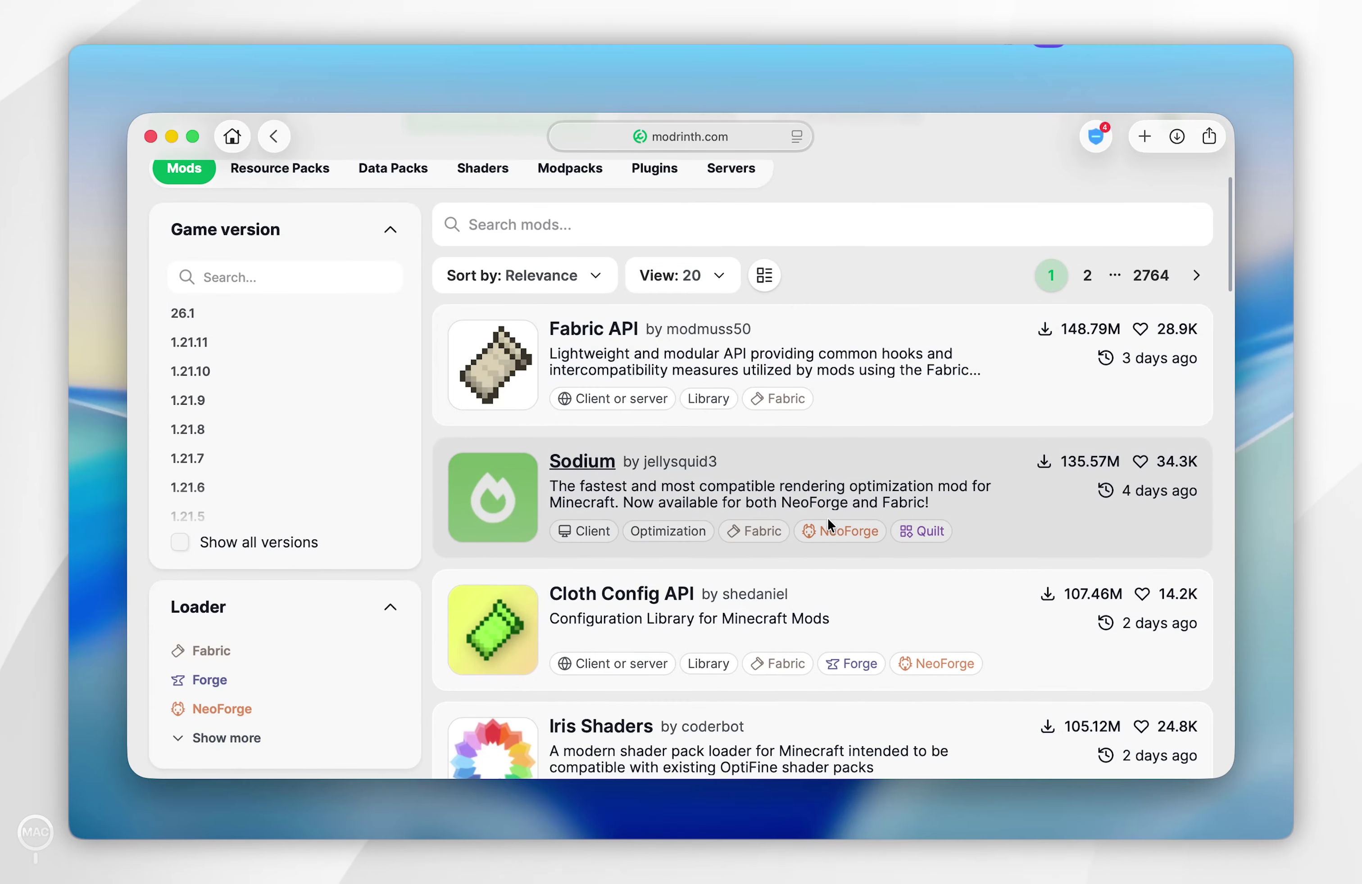
{"action": "left_click", "coordinate": [581, 462]}
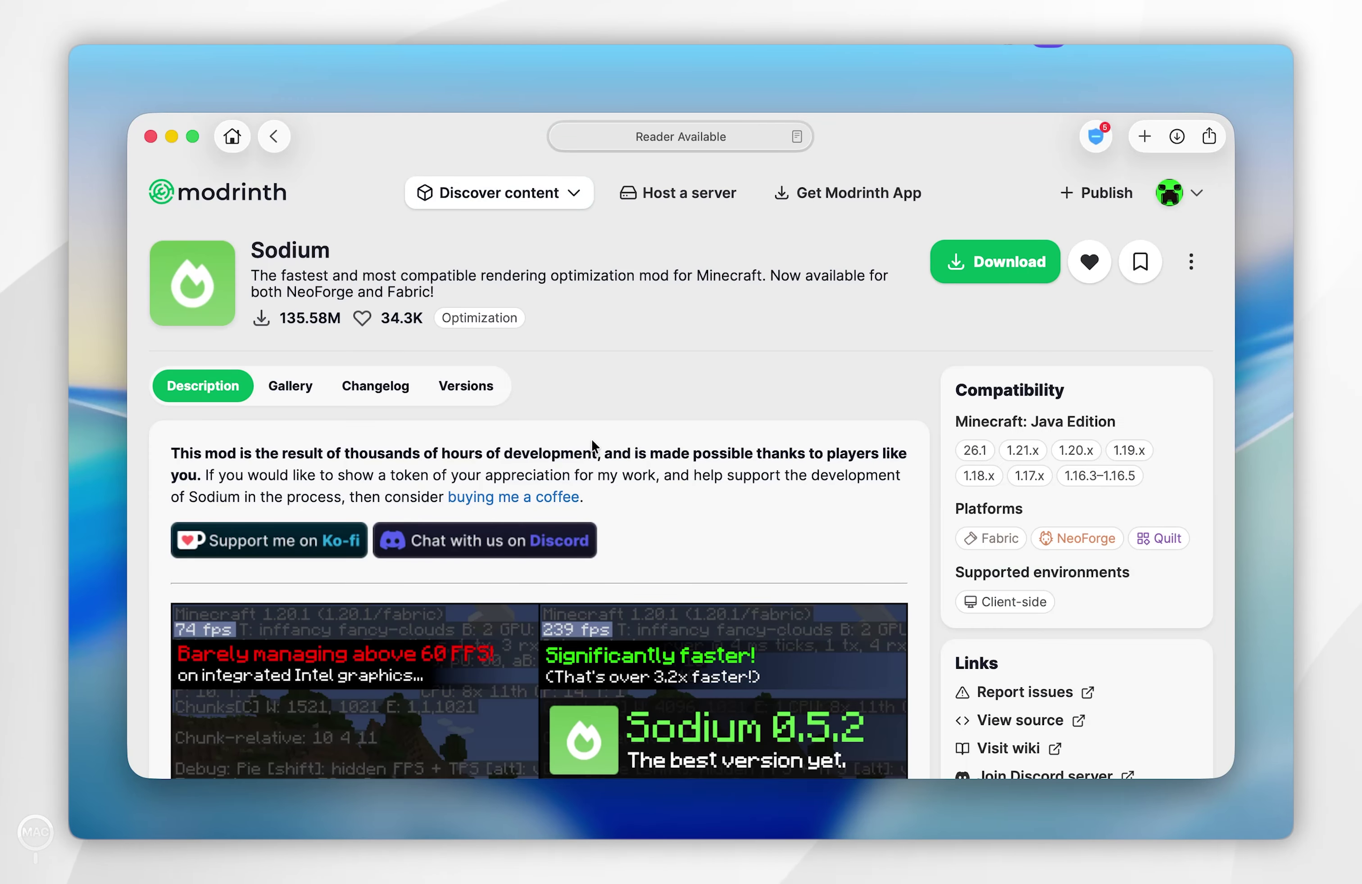
Step: Download the mc26.1-0.8.7-fabric version of Sodium and save sodium-fabric-0.8.7+mc26.1.jar to the Desktop
{"action": "left_click", "coordinate": [468, 388]}
{"action": "scroll", "coordinate": [654, 411], "scroll_direction": "down", "scroll_amount": 5}
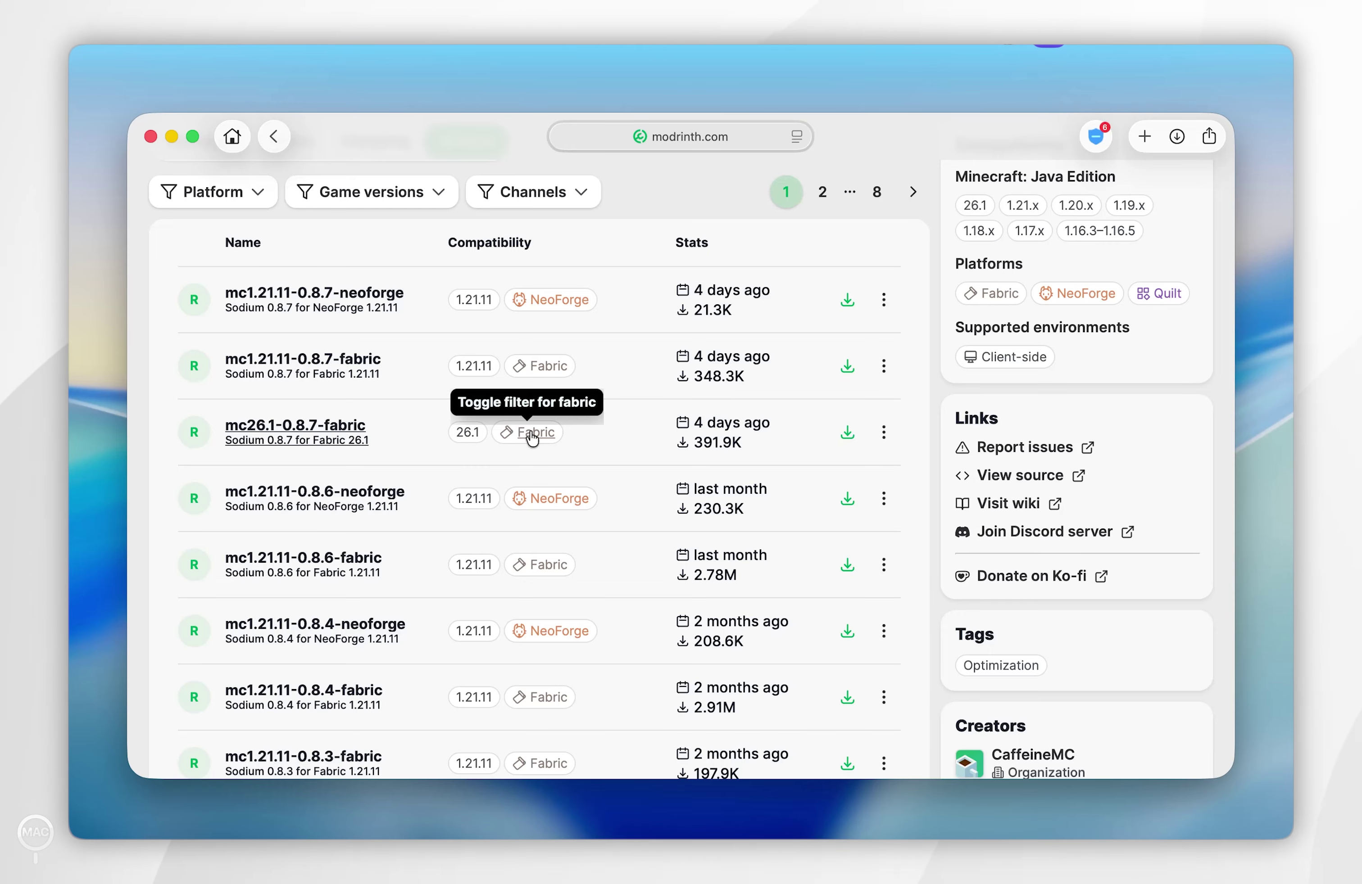
{"action": "left_click", "coordinate": [847, 434]}
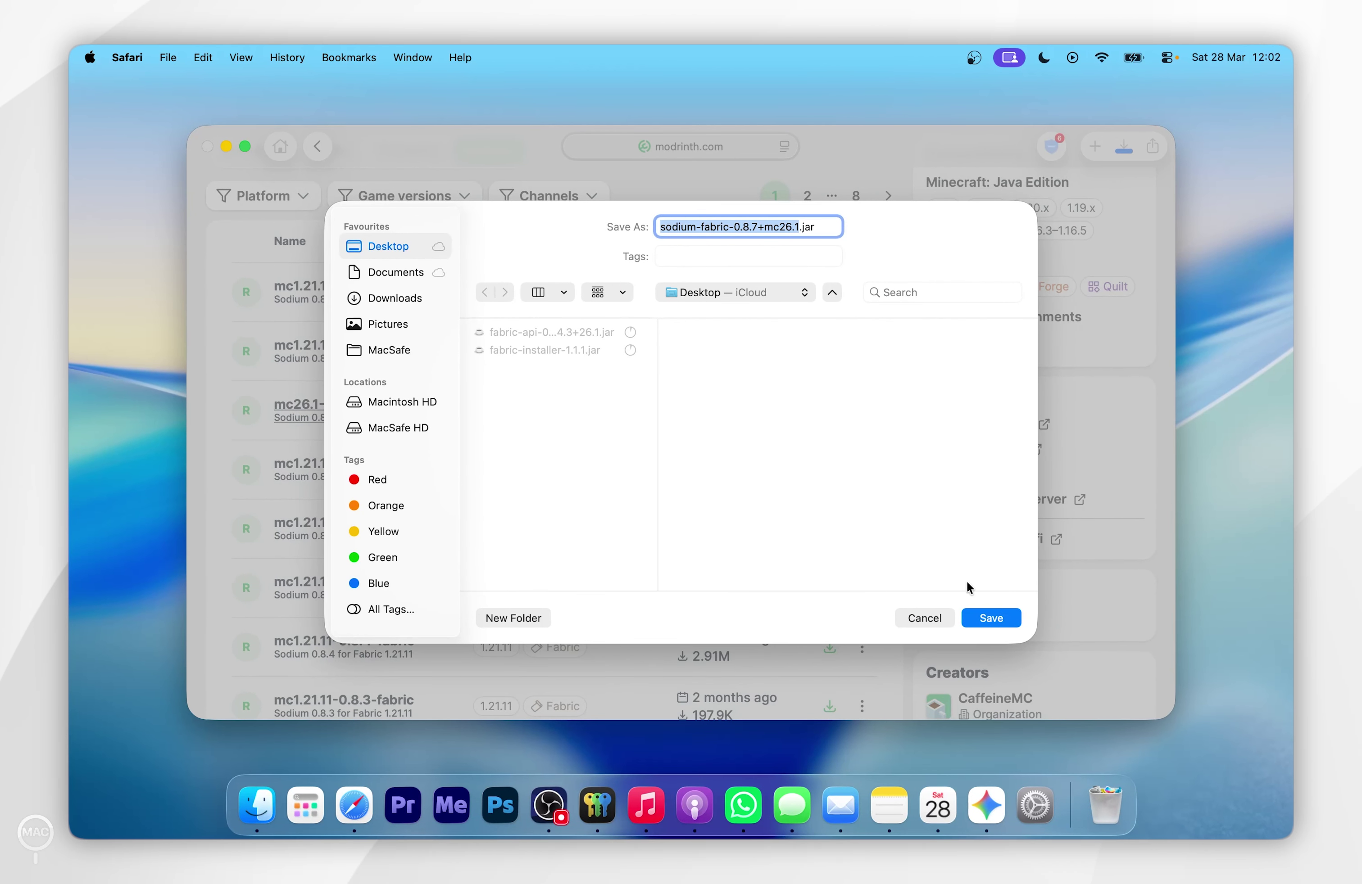
{"action": "key", "text": "Return"}
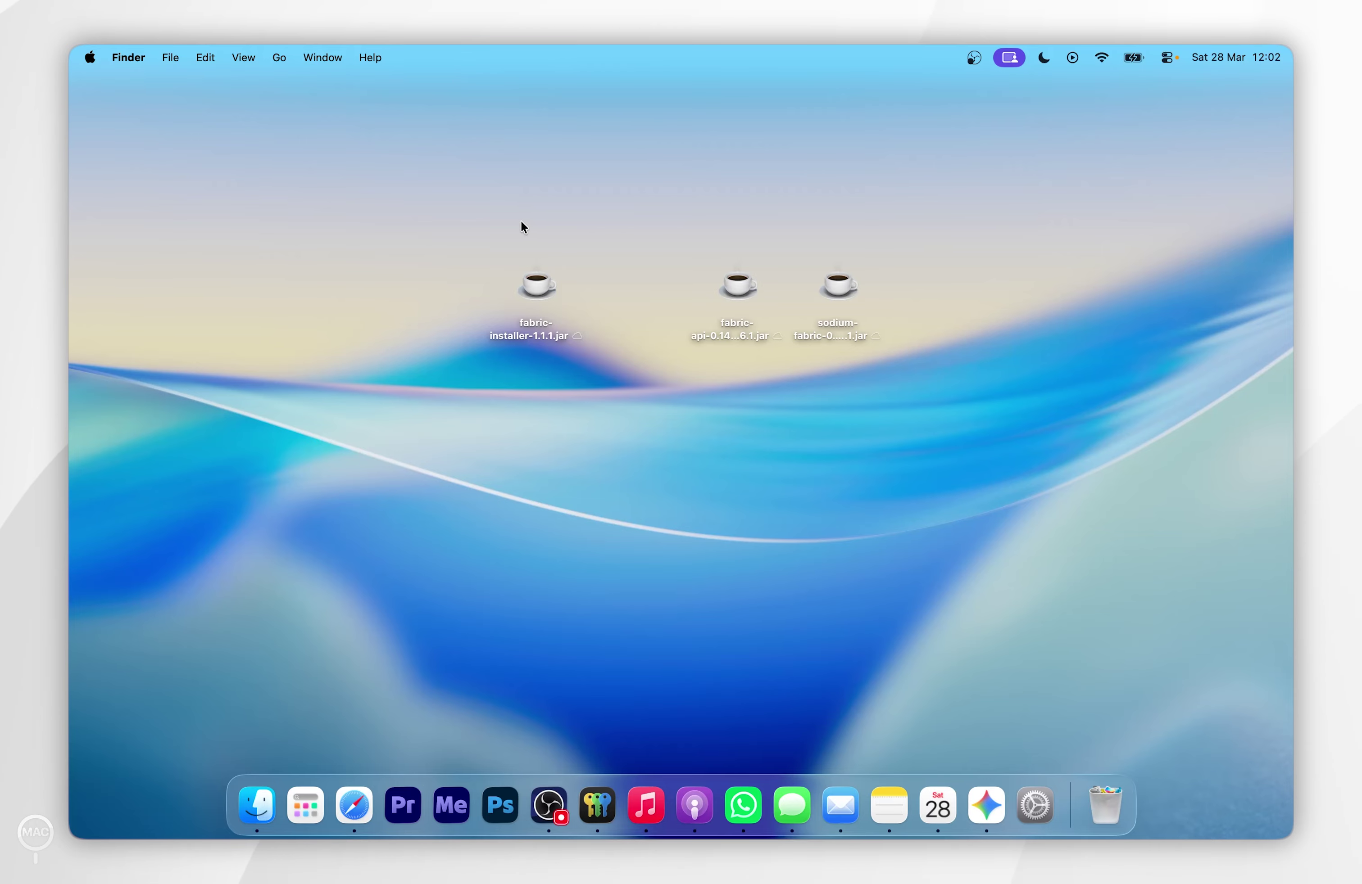
{"action": "left_click_drag", "start_coordinate": [511, 223], "coordinate": [915, 374]}
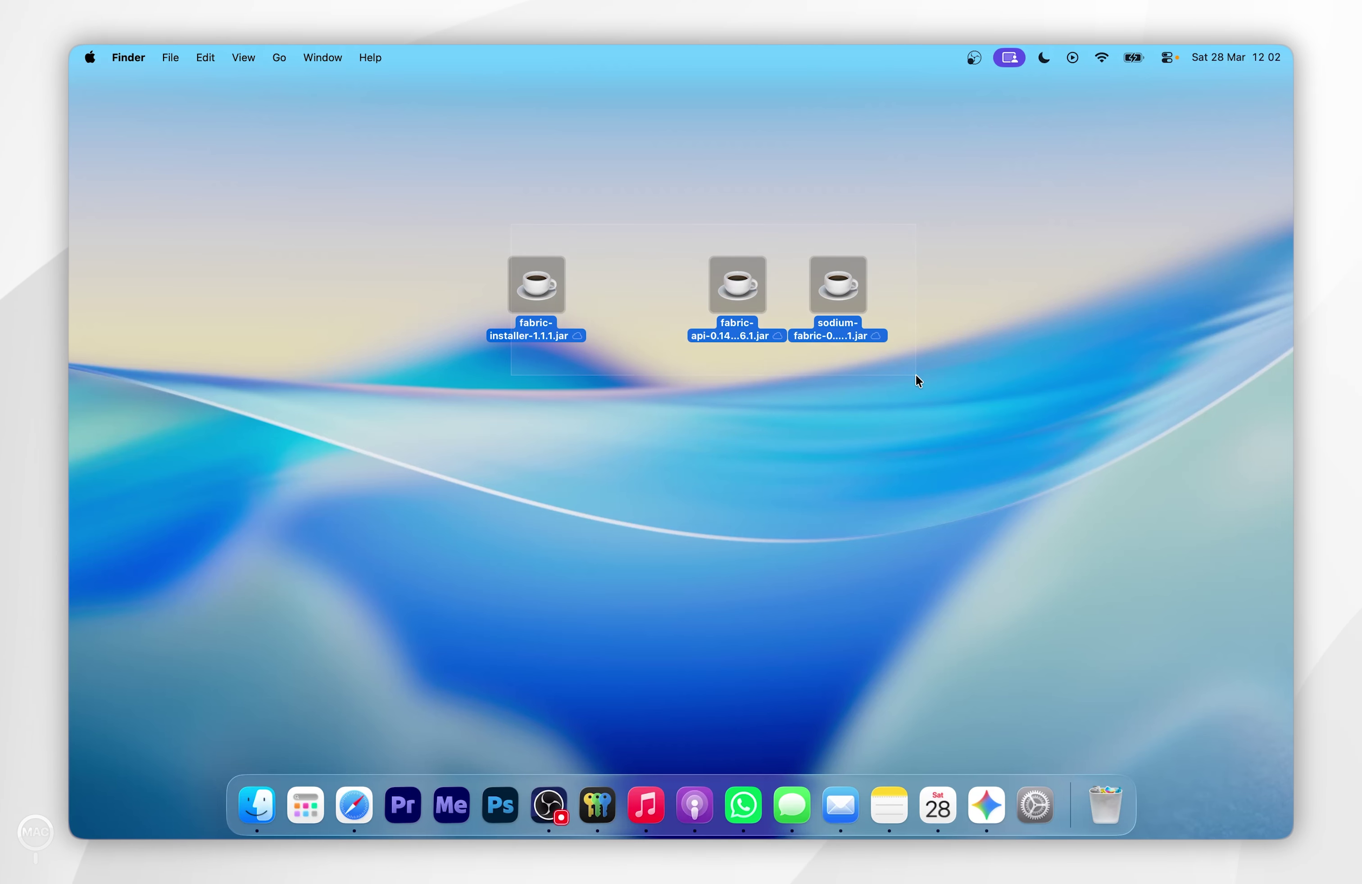
{"action": "left_click", "coordinate": [625, 280]}
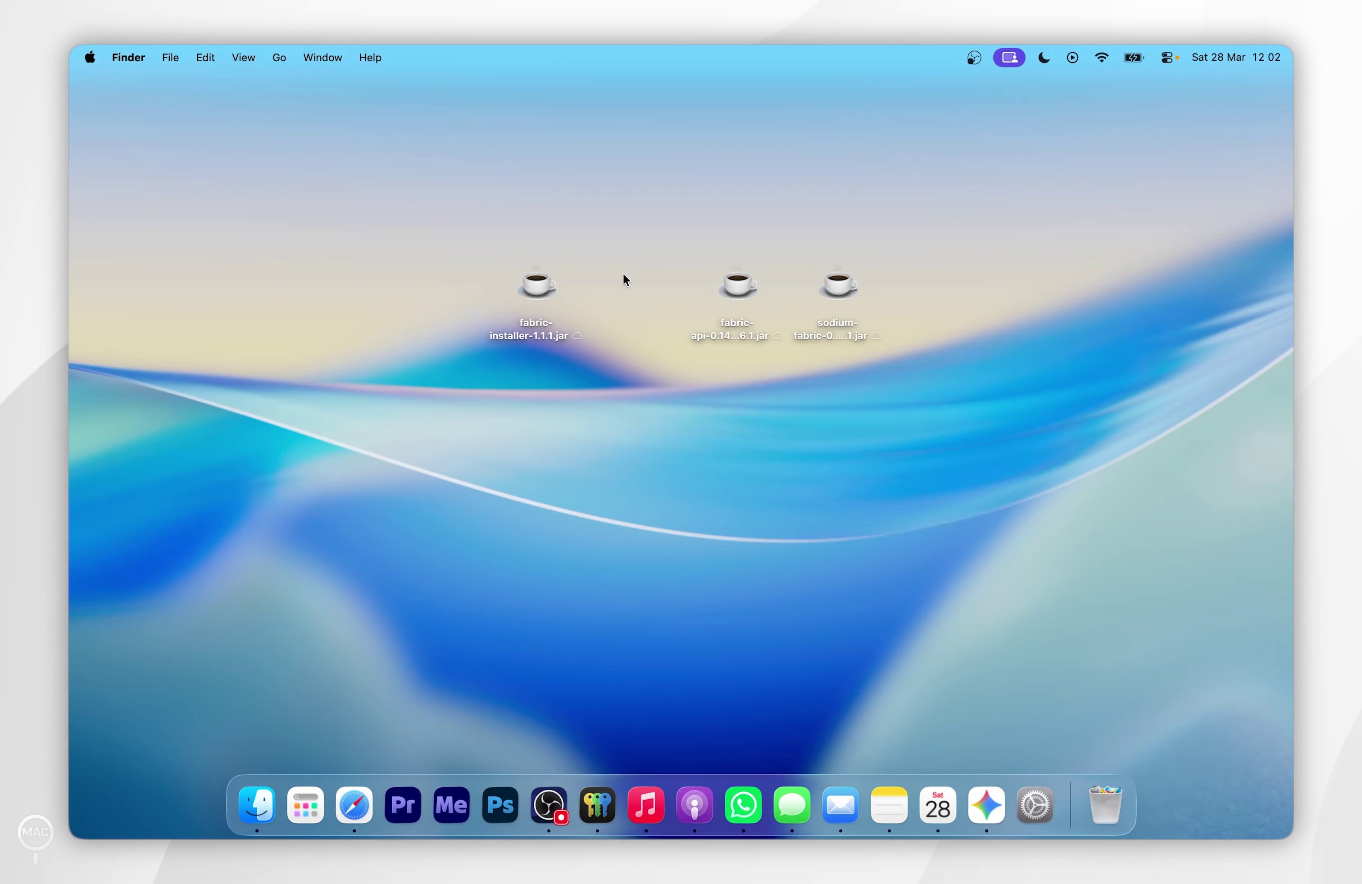
Step: Try to open fabric-installer-1.1.1.jar from the Desktop and dismiss the security warning without binning the file
{"action": "double_click", "coordinate": [531, 286]}
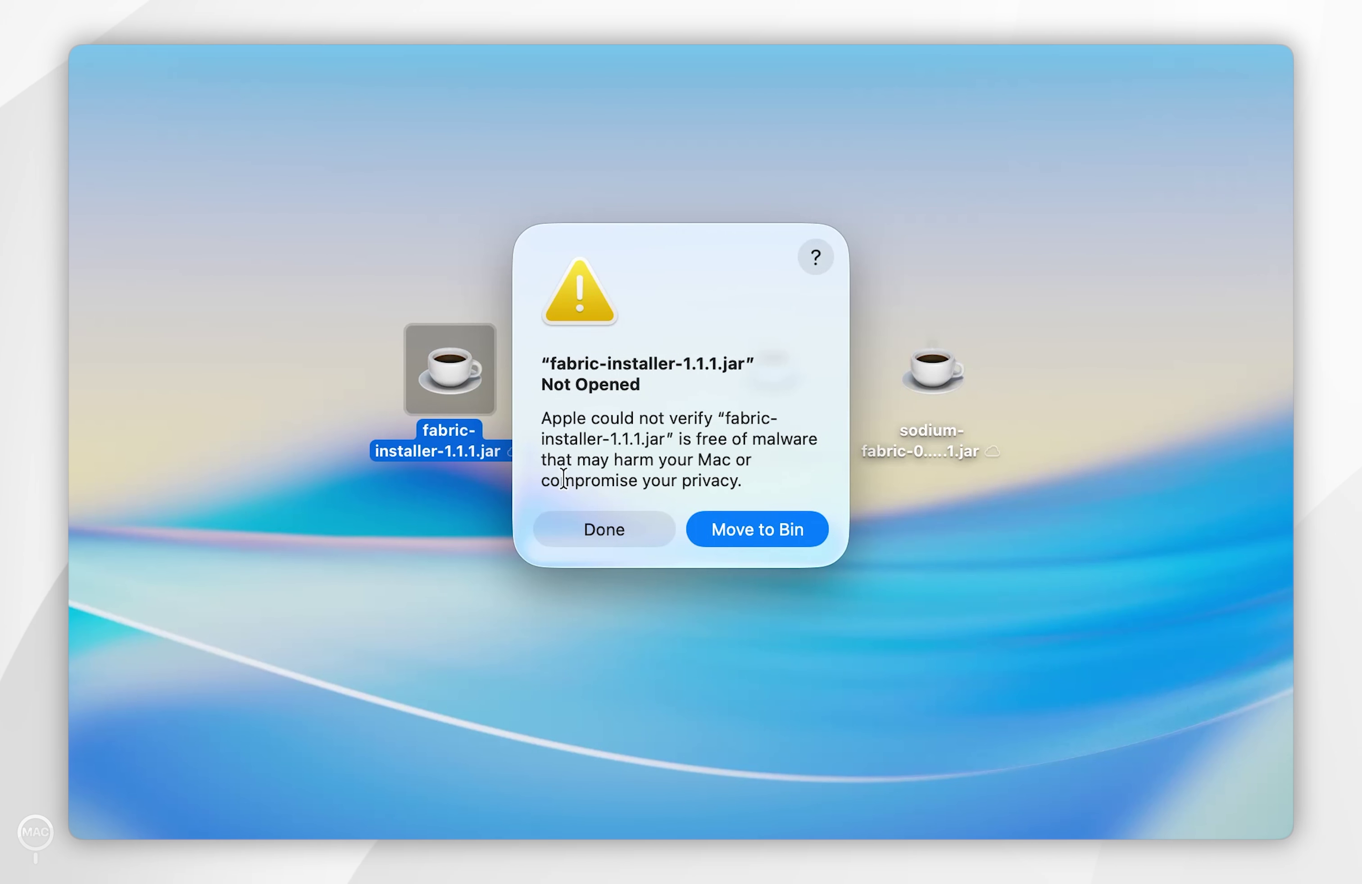
{"action": "left_click", "coordinate": [617, 526]}
{"action": "left_click", "coordinate": [615, 413]}
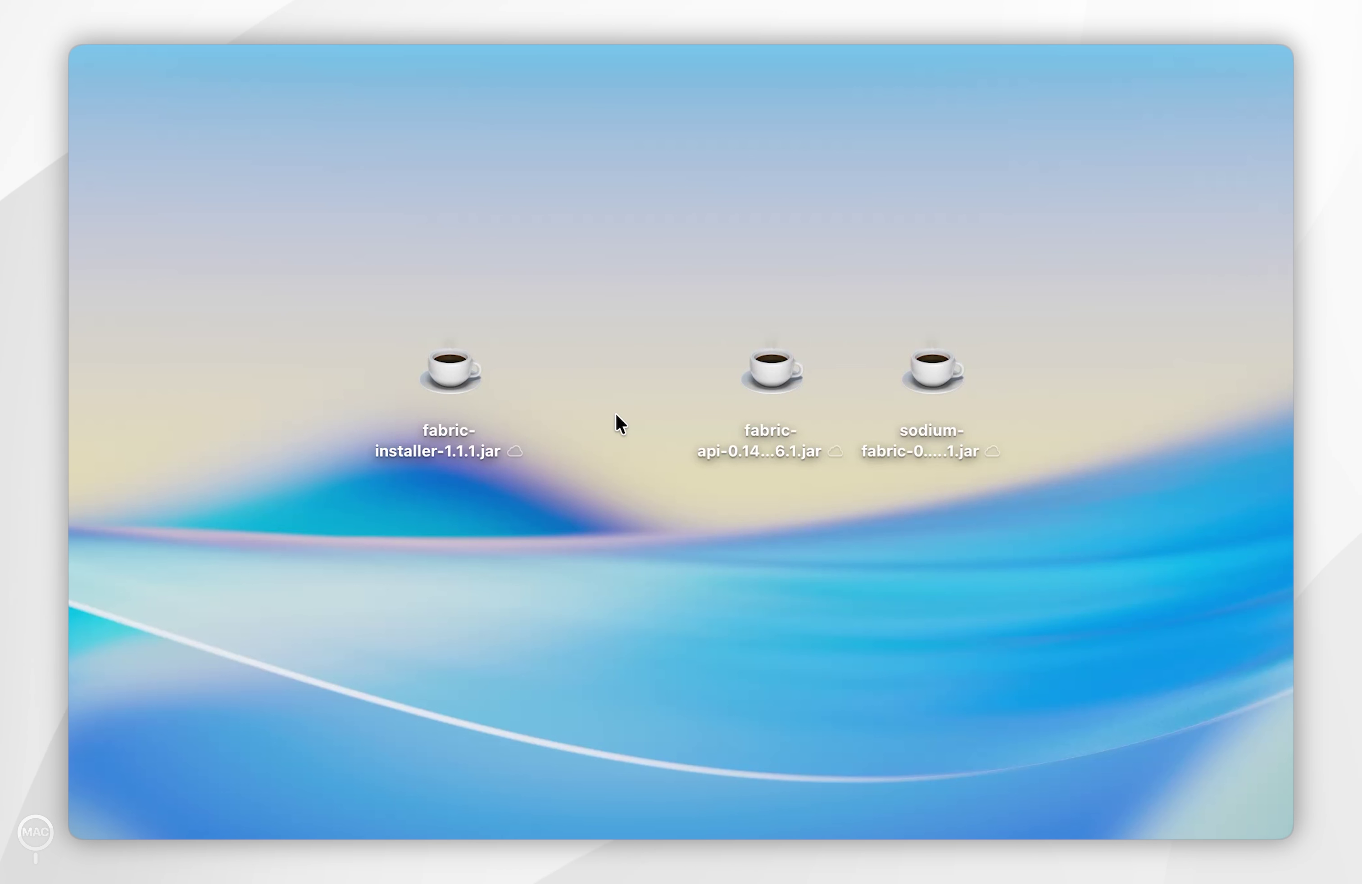
Step: Allow the blocked fabric-installer-1.1.1.jar to open anyway in the Privacy & Security section of System Settings
{"action": "left_click", "coordinate": [89, 52]}
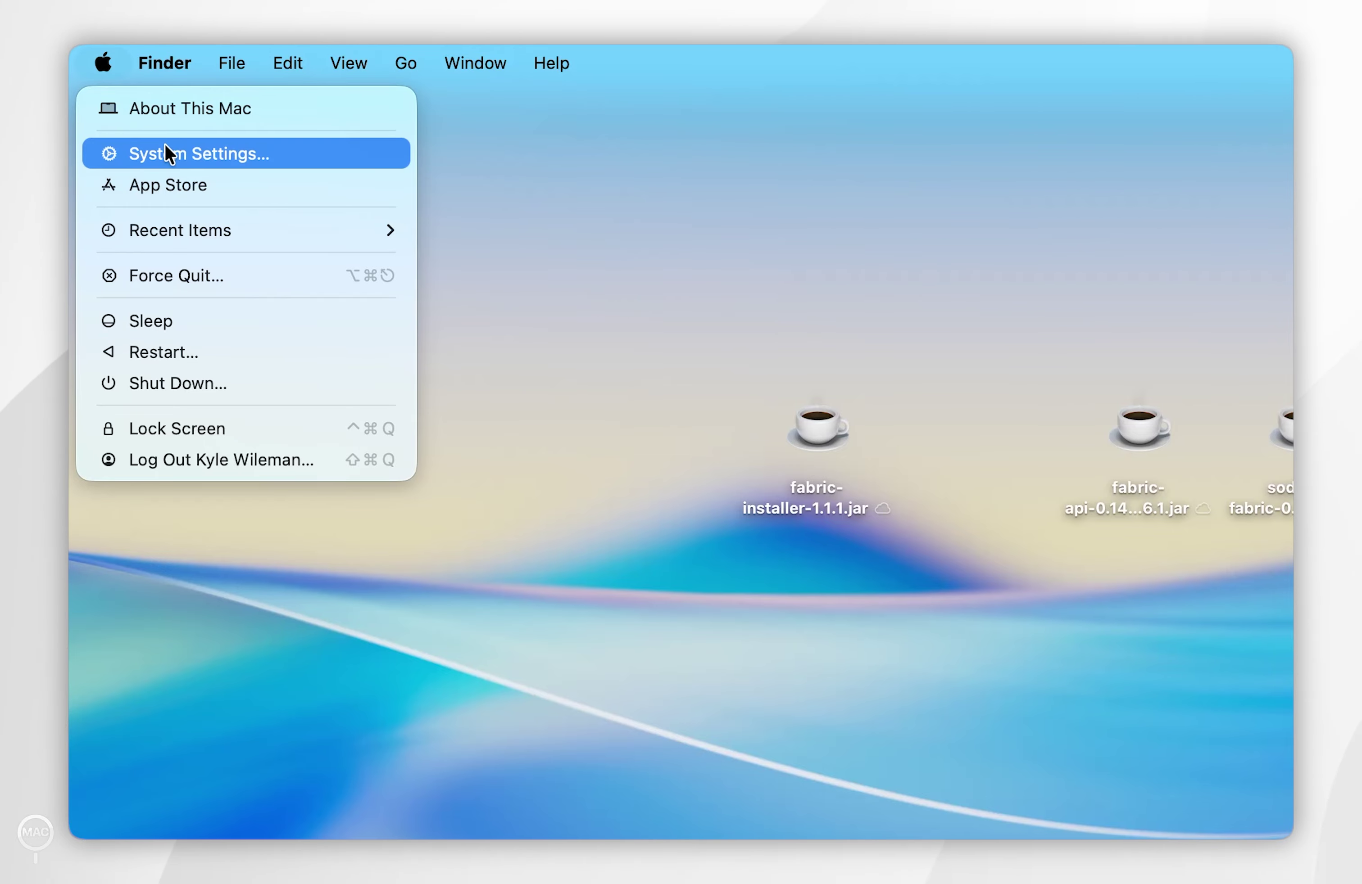
{"action": "left_click", "coordinate": [313, 160]}
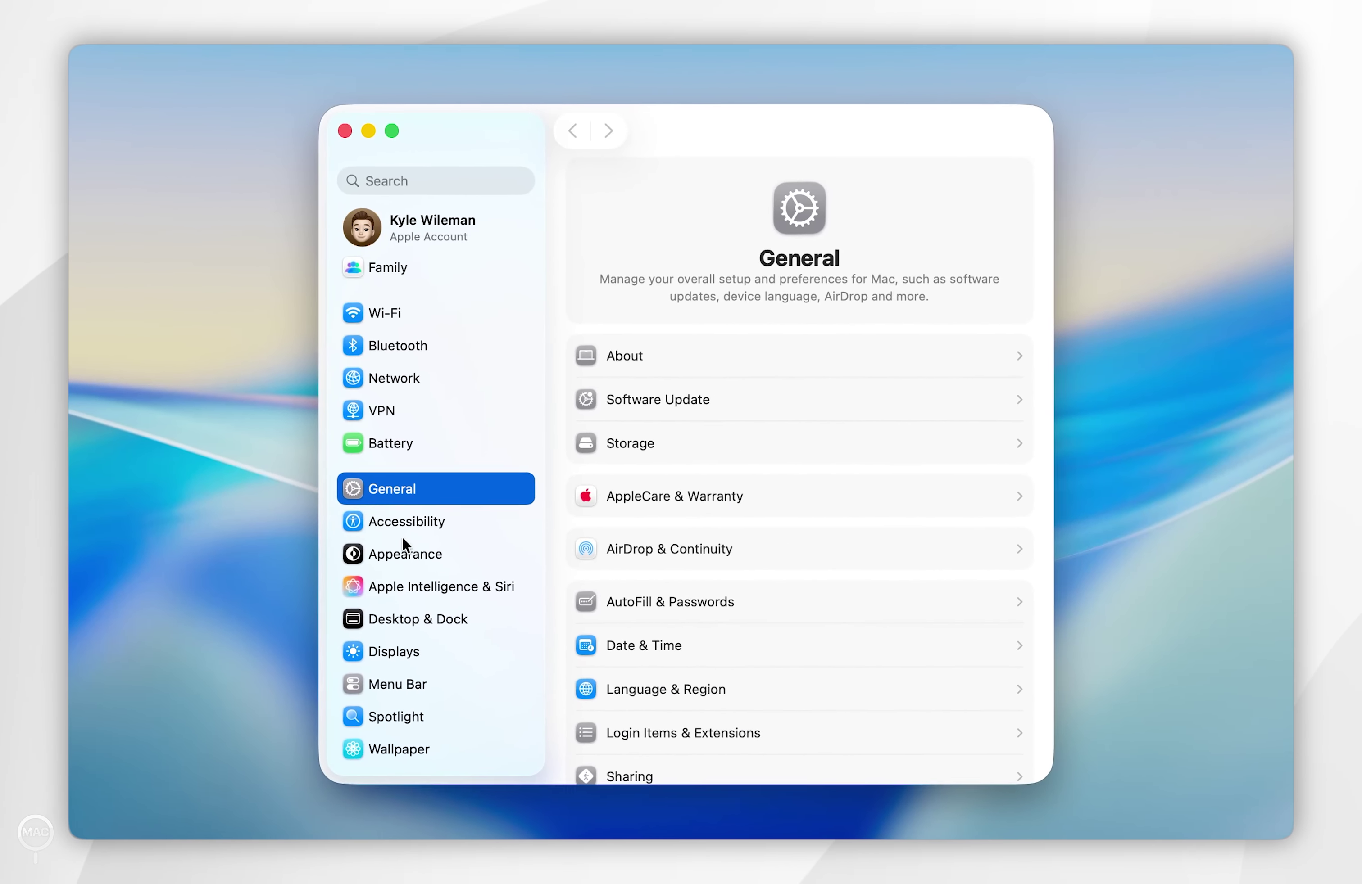
{"action": "scroll", "coordinate": [560, 689], "scroll_direction": "down", "scroll_amount": 10}
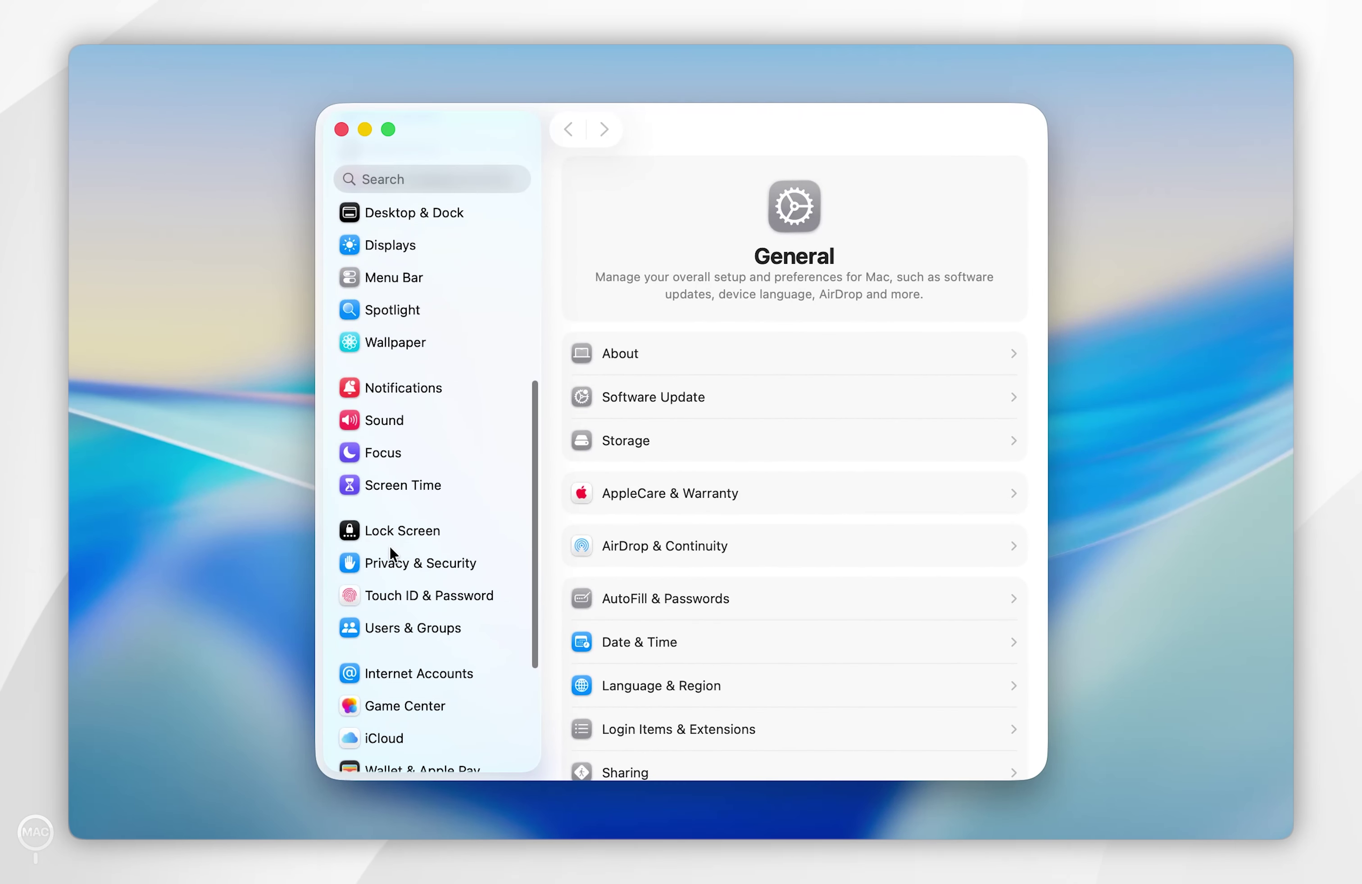
{"action": "left_click", "coordinate": [376, 392]}
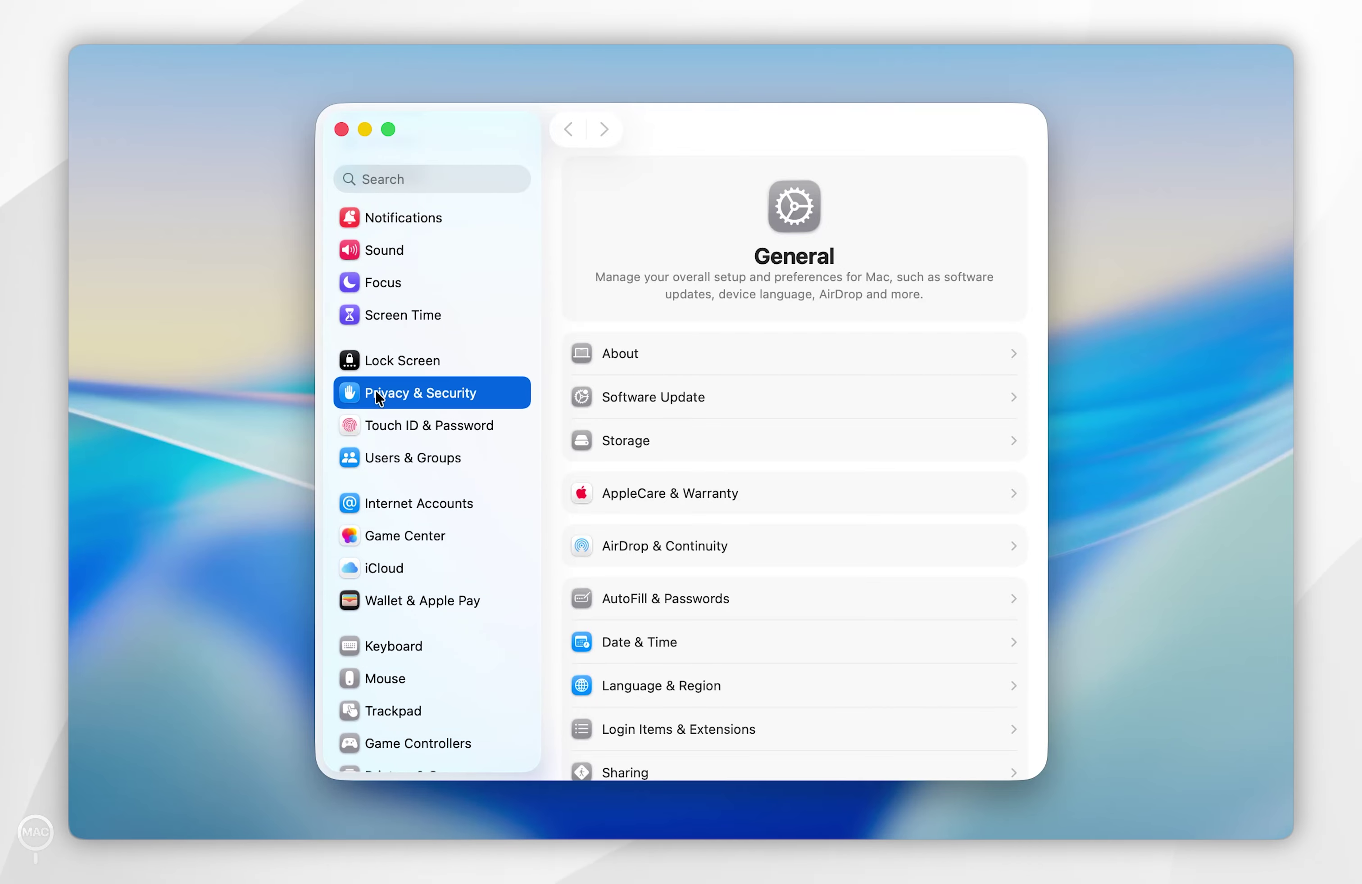
{"action": "scroll", "coordinate": [819, 525], "scroll_direction": "down", "scroll_amount": 20}
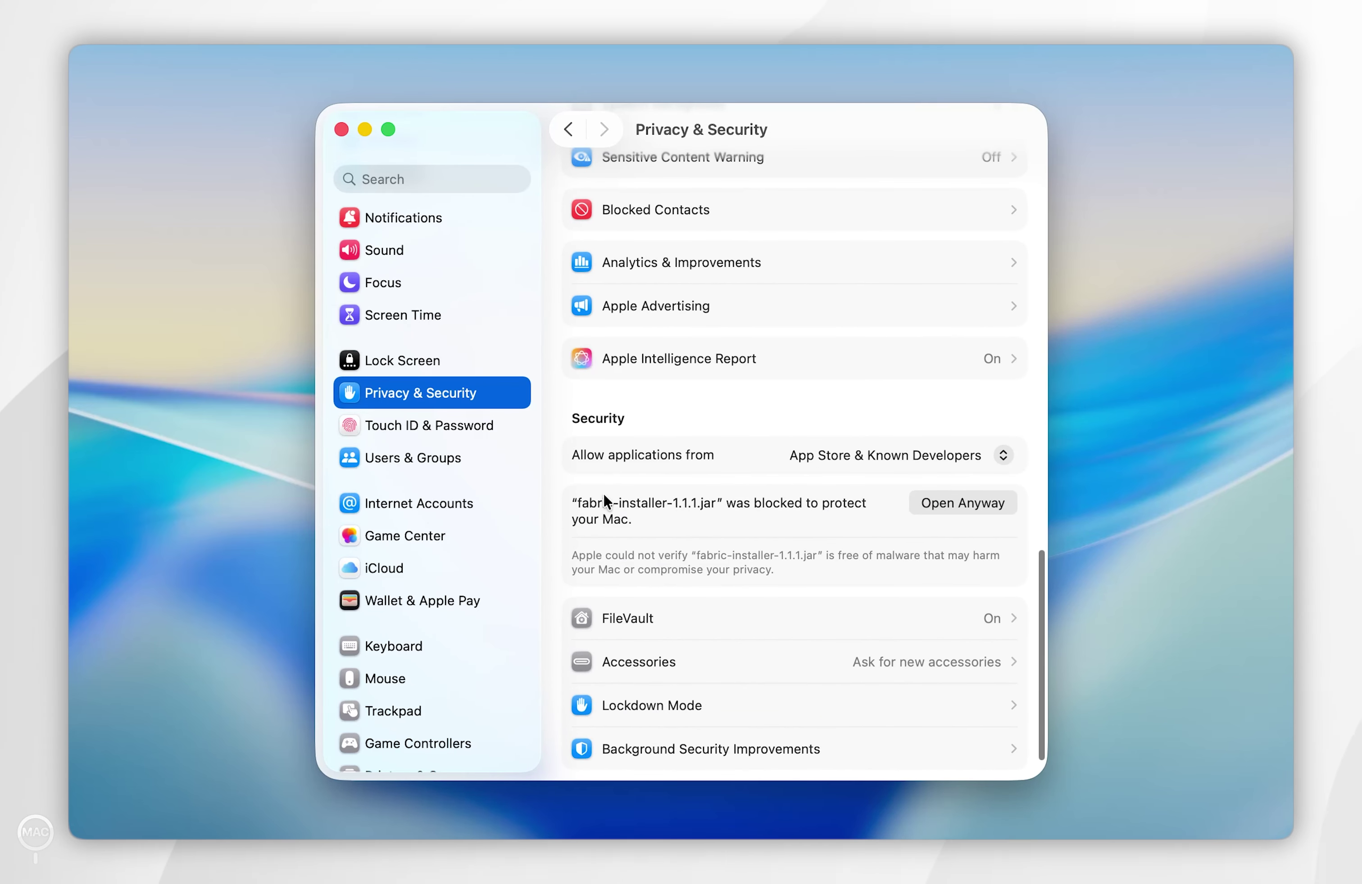
{"action": "left_click", "coordinate": [951, 503]}
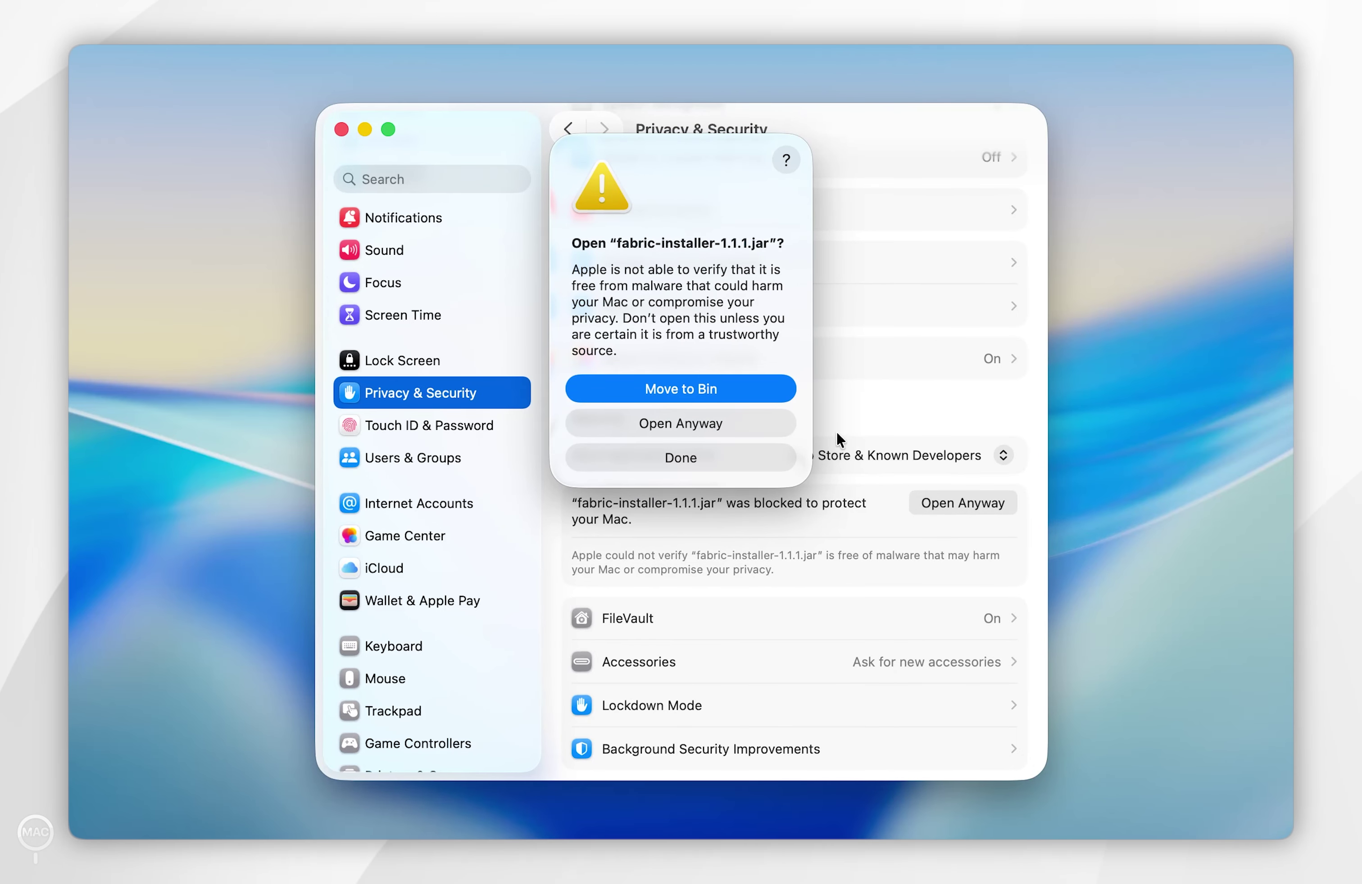
{"action": "left_click", "coordinate": [739, 417]}
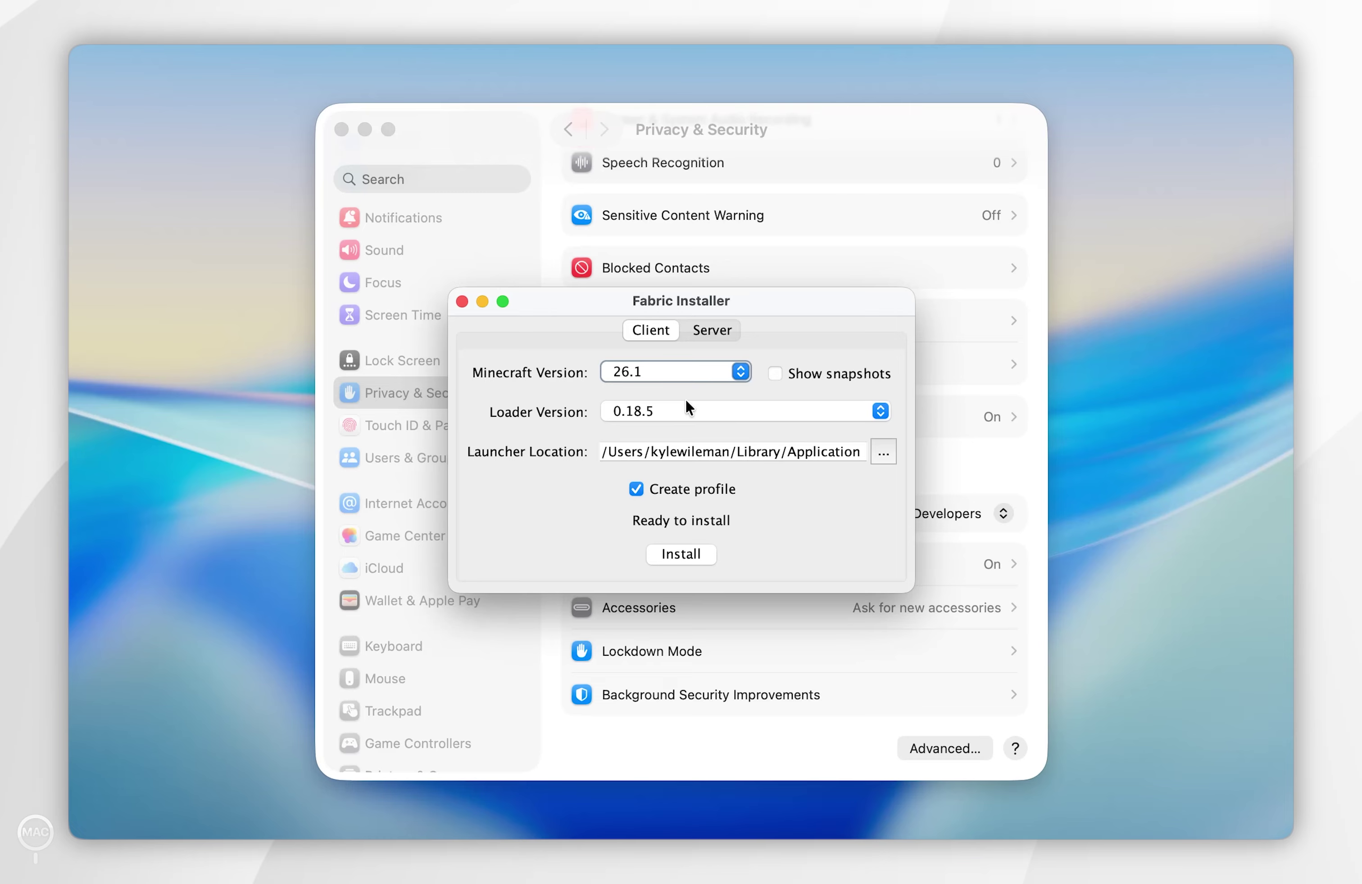
Step: Choose Minecraft version 26.1 and loader version 0.18.5 for the client in the Fabric Installer
{"action": "key", "text": "ctrl+Down"}
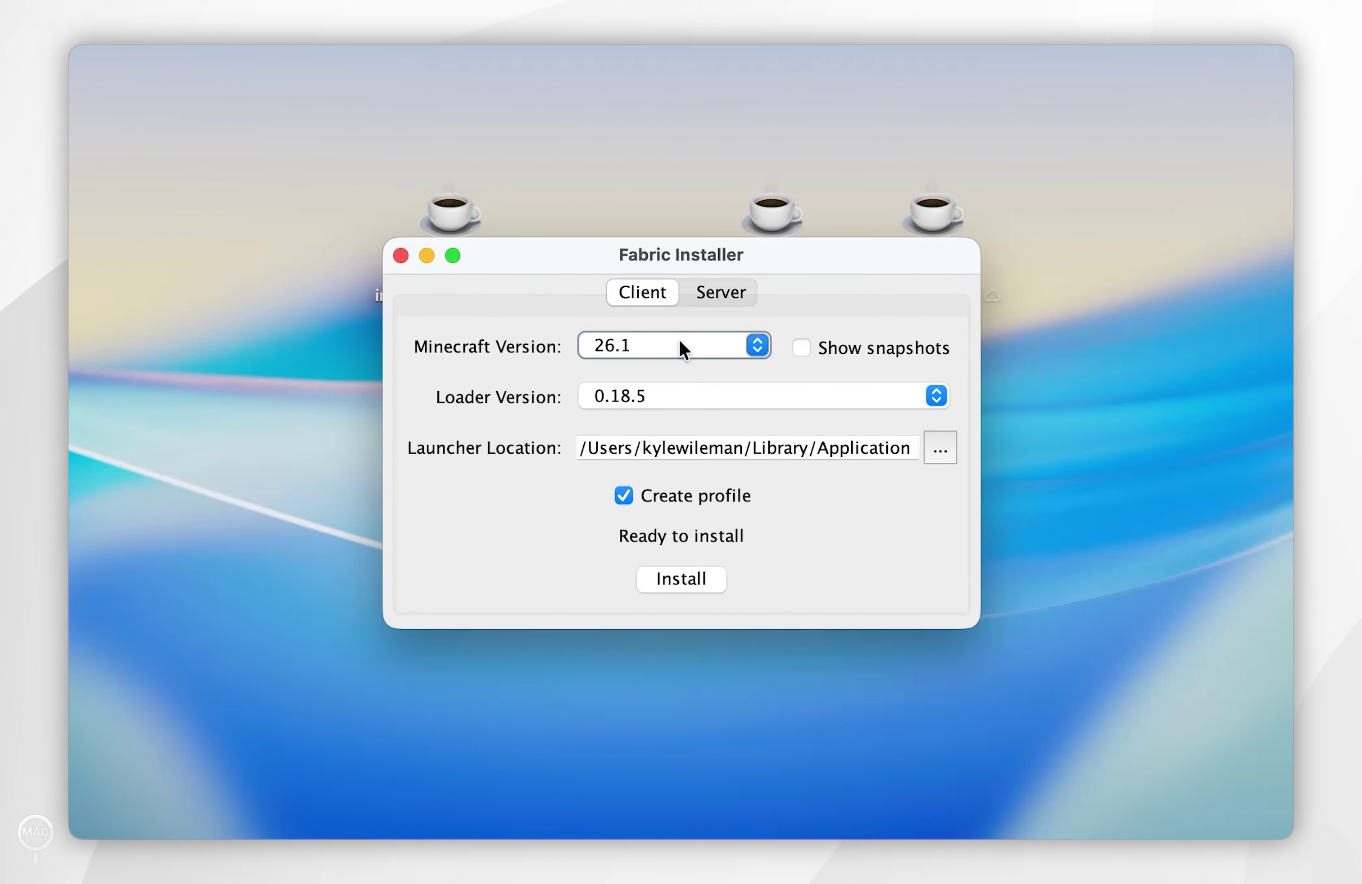
{"action": "left_click", "coordinate": [680, 342]}
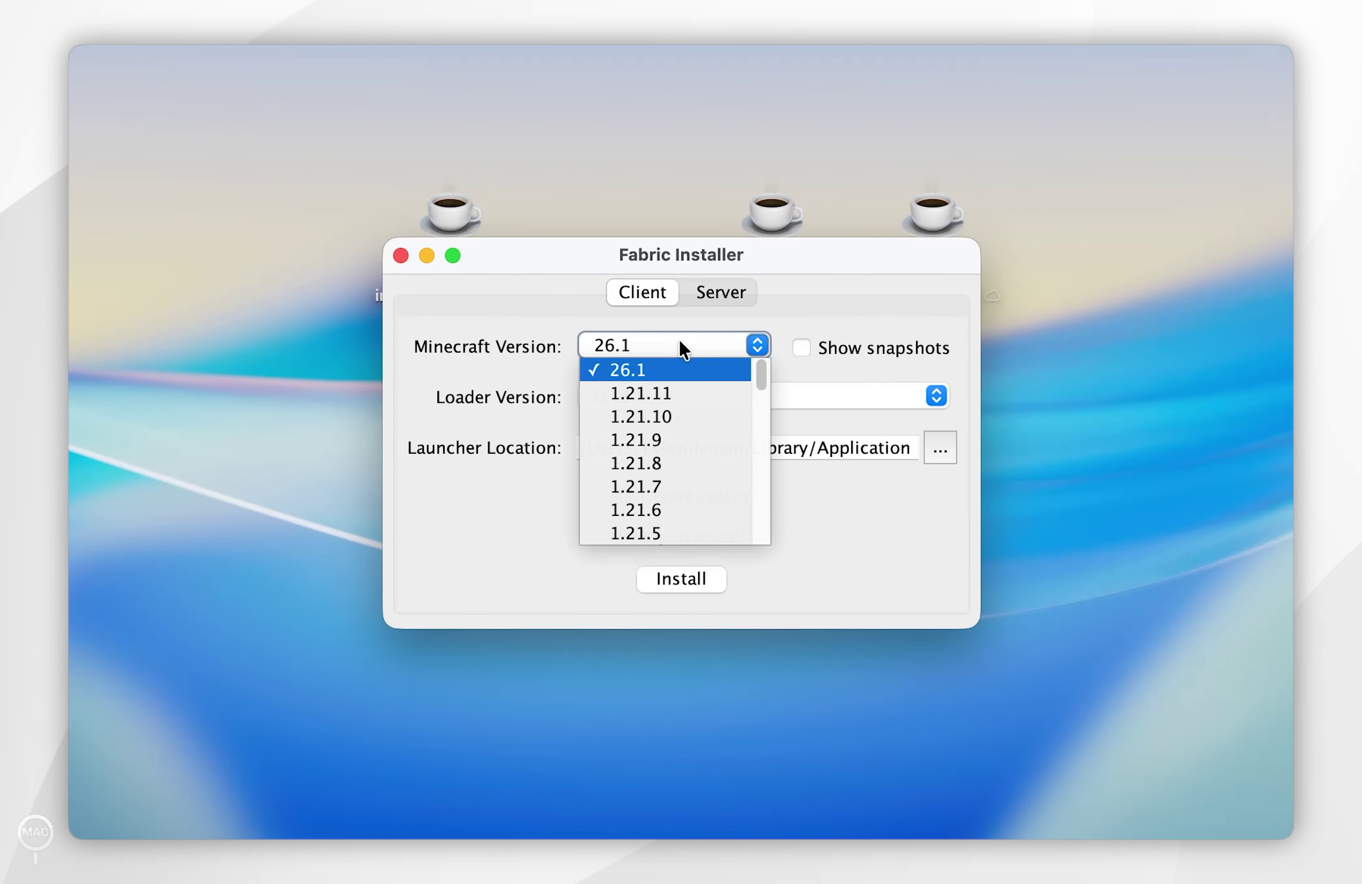
{"action": "left_click", "coordinate": [653, 369]}
{"action": "left_click", "coordinate": [651, 396]}
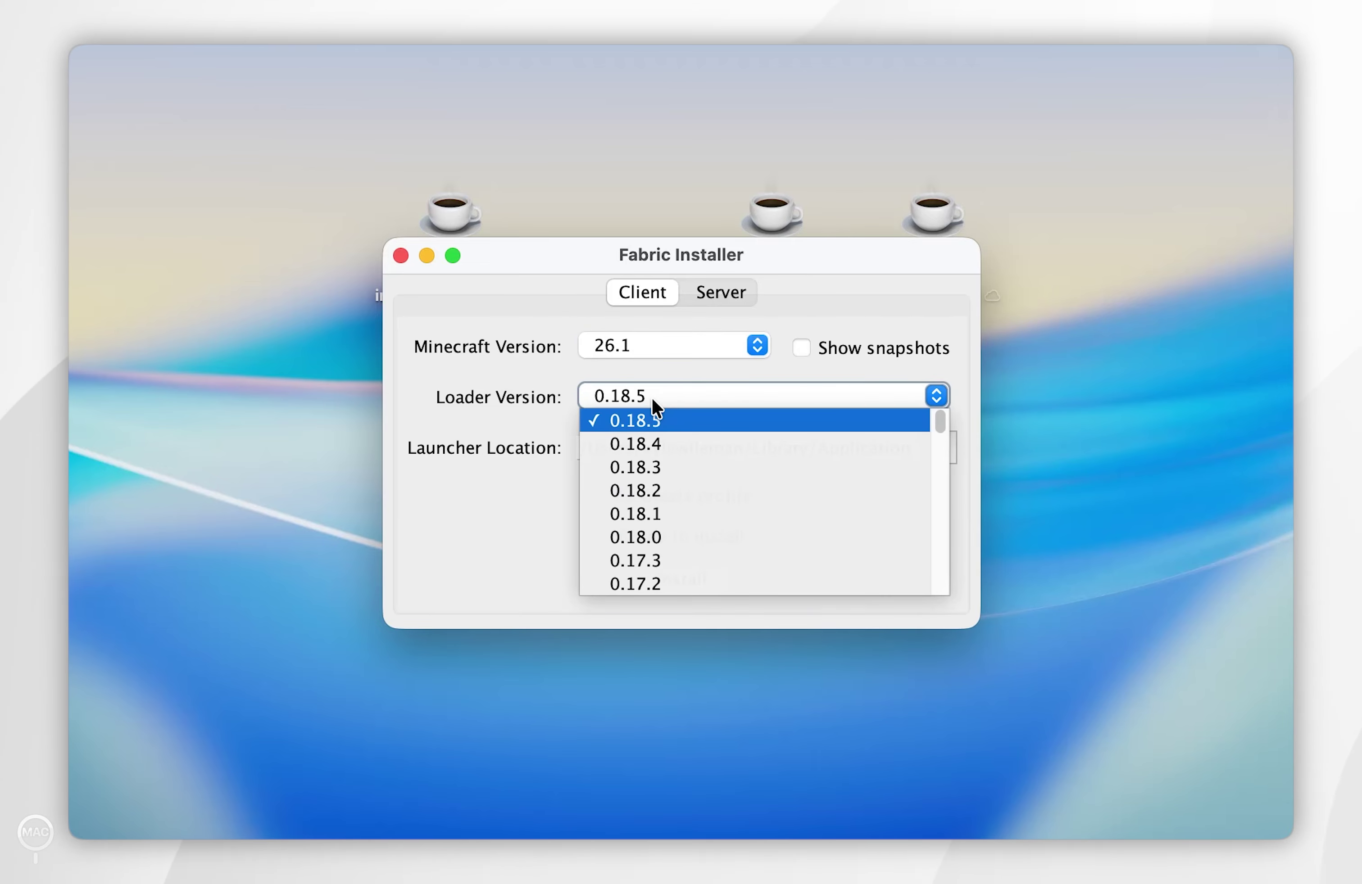
{"action": "left_click", "coordinate": [660, 428]}
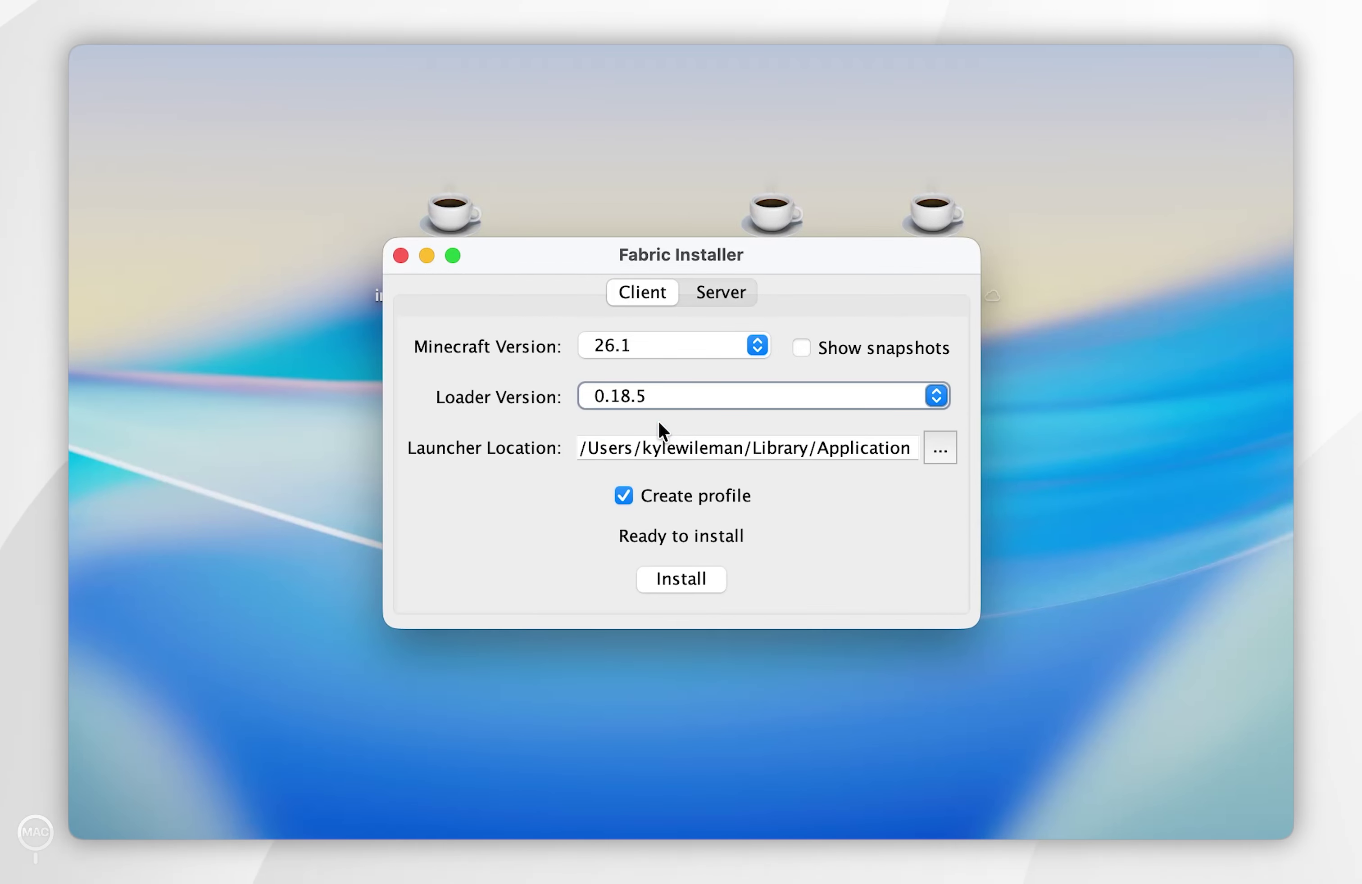